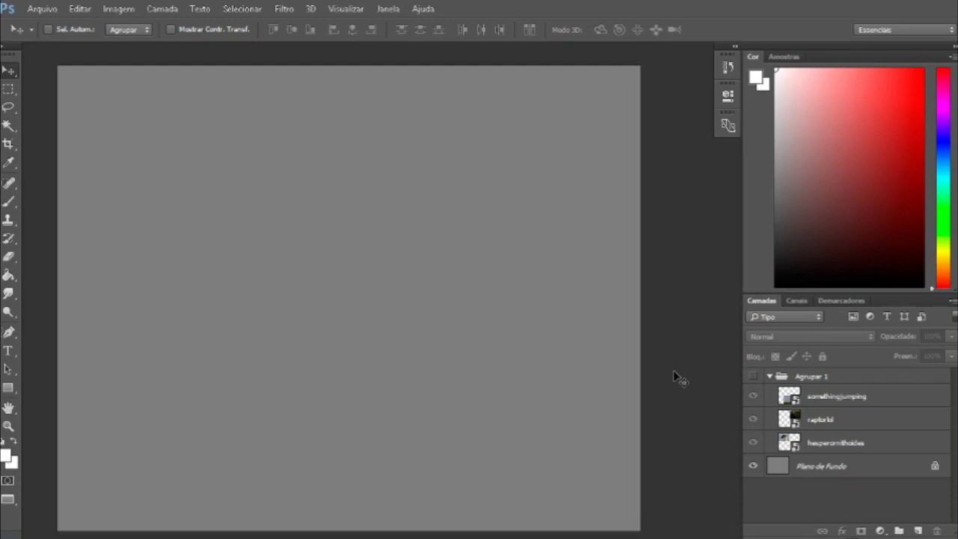
# - Activate the Brush tool and set its size to 170 px
pyautogui.click(9, 202)
pyautogui.click(64, 34)
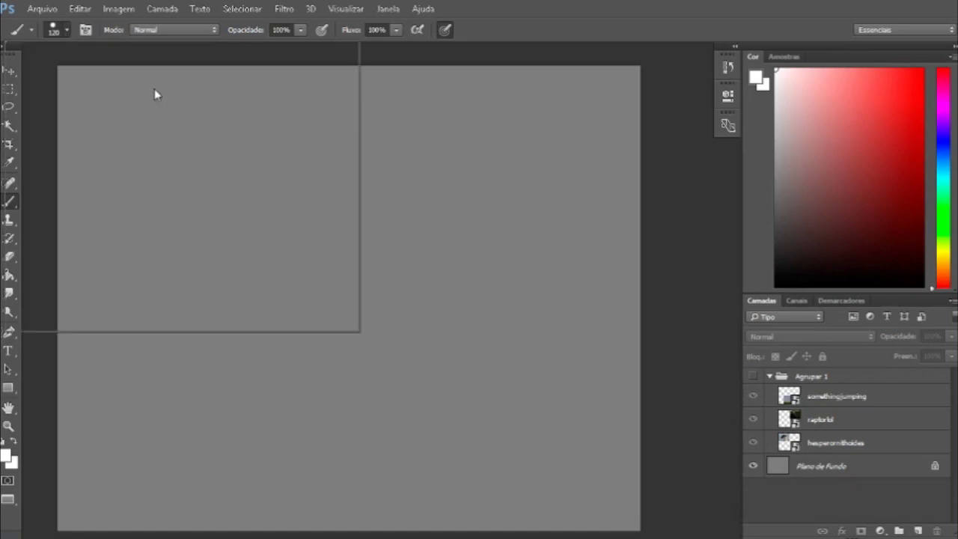
pyautogui.click(66, 31)
pyautogui.click(140, 74)
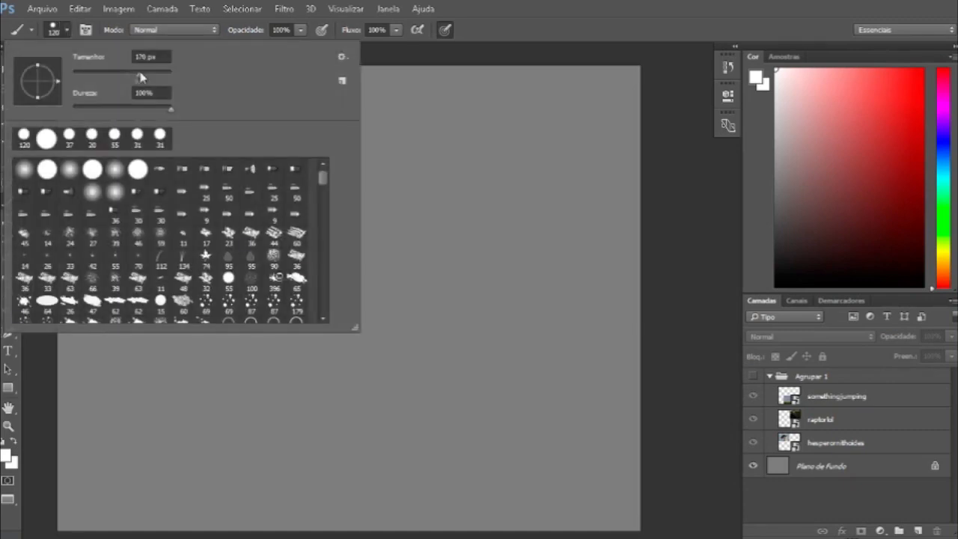
pyautogui.click(800, 382)
pyautogui.click(855, 391)
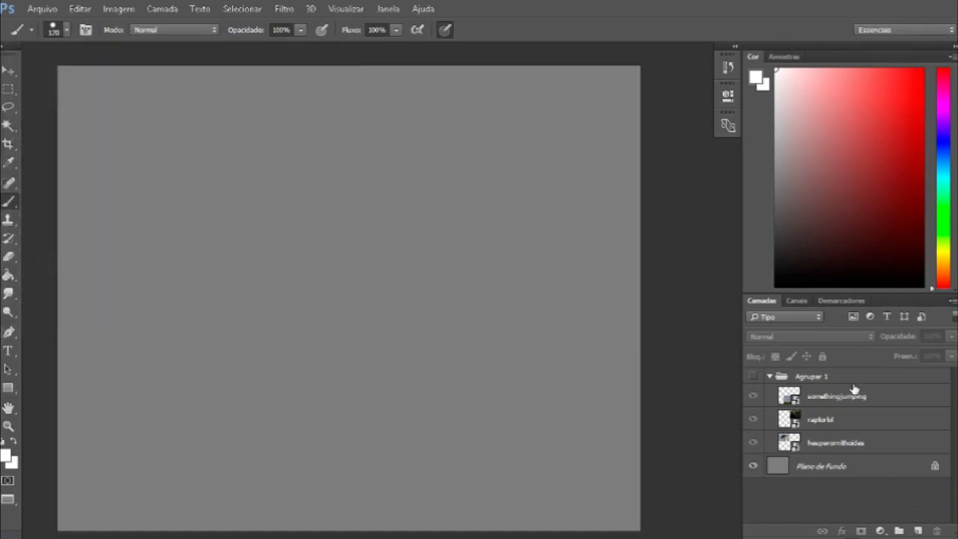
pyautogui.click(852, 385)
pyautogui.press('h')
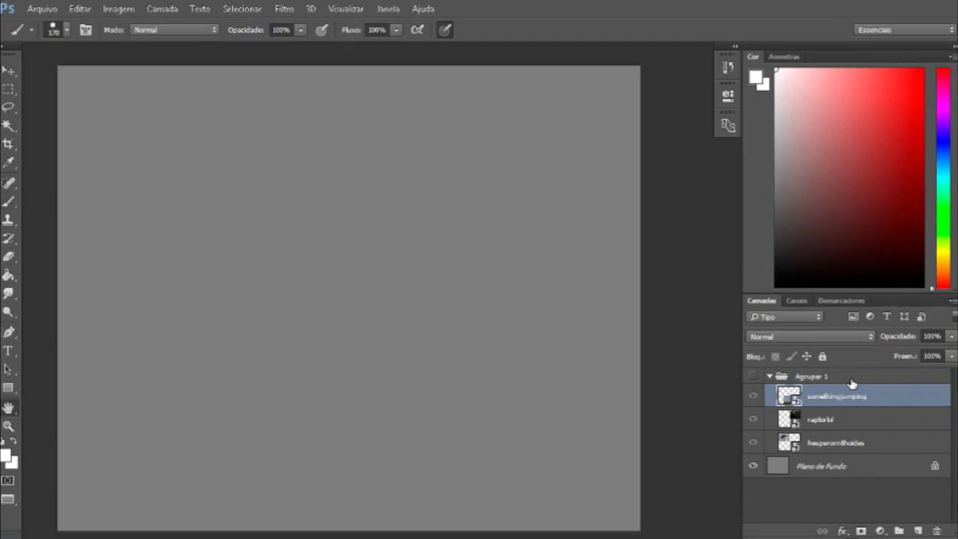
pyautogui.doubleClick(852, 385)
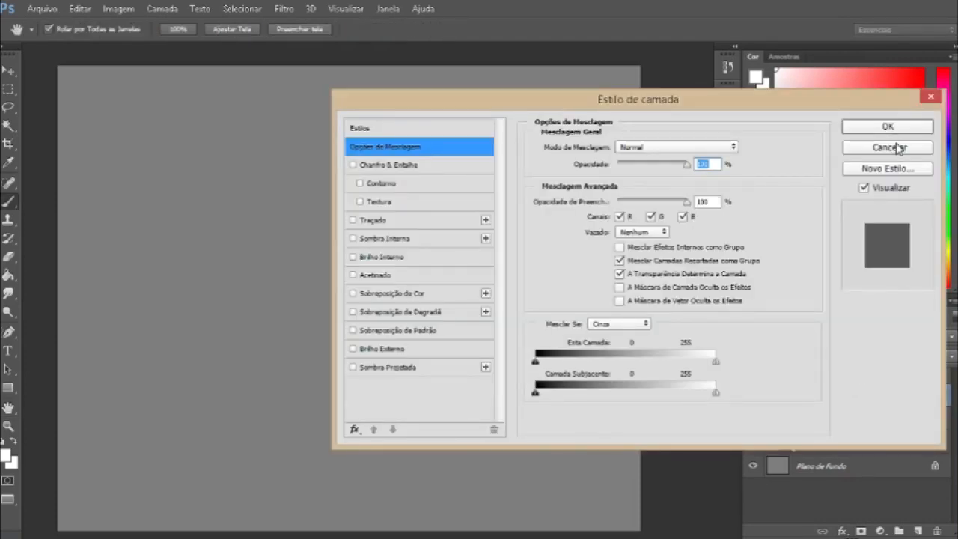
pyautogui.click(898, 148)
# - Add a new layer above the Agrupar 1 group and paint a thick black curved stroke across the canvas
pyautogui.click(920, 531)
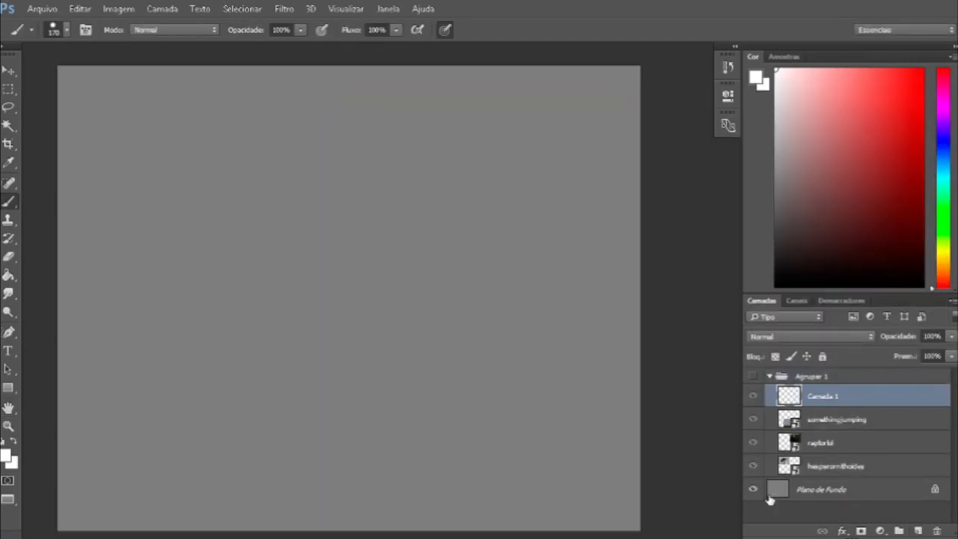
pyautogui.moveTo(839, 398); pyautogui.dragTo(826, 370)
pyautogui.press('d')
pyautogui.moveTo(177, 353); pyautogui.dragTo(341, 217)
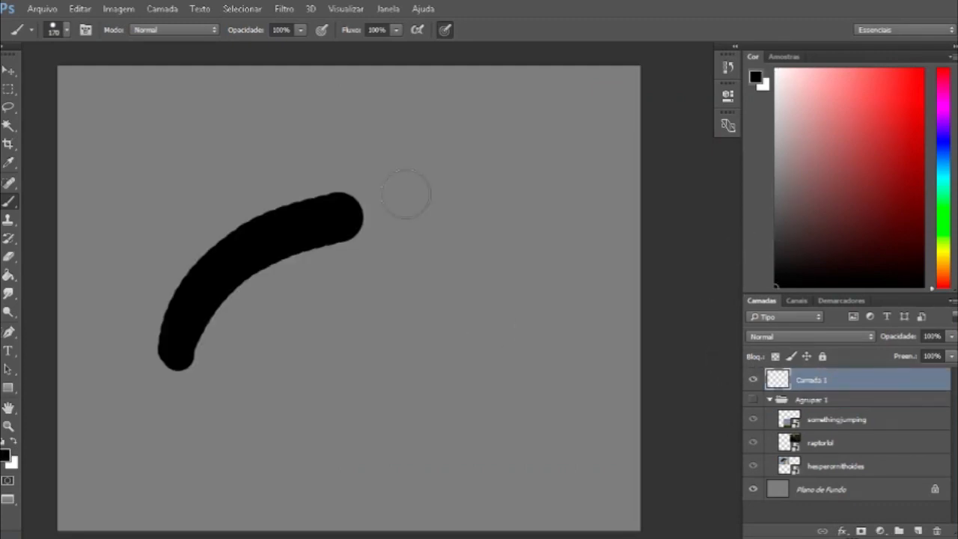
pyautogui.moveTo(406, 194); pyautogui.dragTo(483, 134)
# - Smudge outward from the black stroke's upper edge with a 37 px round brush, and delete the test layer
pyautogui.click(8, 293)
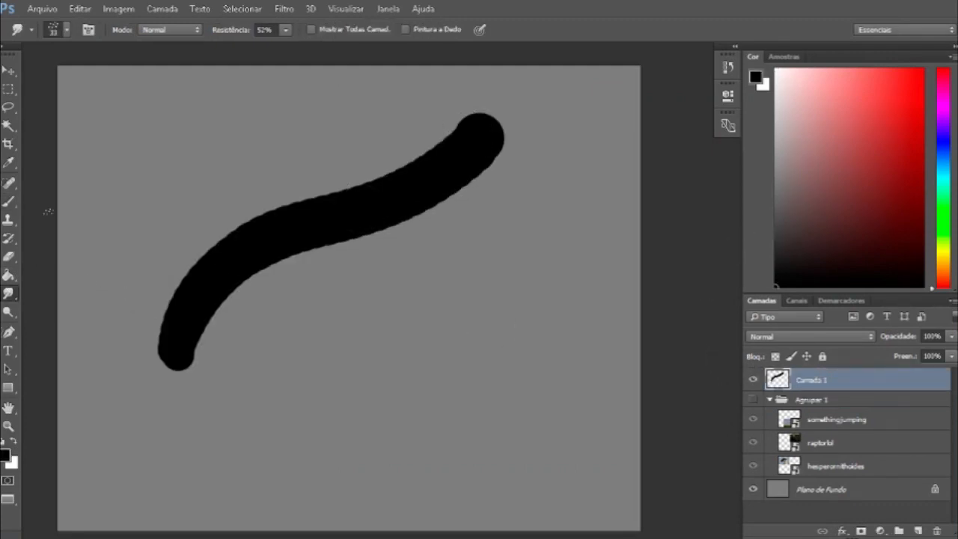
pyautogui.click(68, 31)
pyautogui.click(92, 139)
pyautogui.click(565, 39)
pyautogui.moveTo(330, 206); pyautogui.dragTo(301, 165)
pyautogui.moveTo(370, 179); pyautogui.dragTo(412, 156)
pyautogui.moveTo(852, 380)
pyautogui.mouseDown()
pyautogui.moveTo(854, 483)
pyautogui.moveTo(936, 531)
pyautogui.mouseUp()
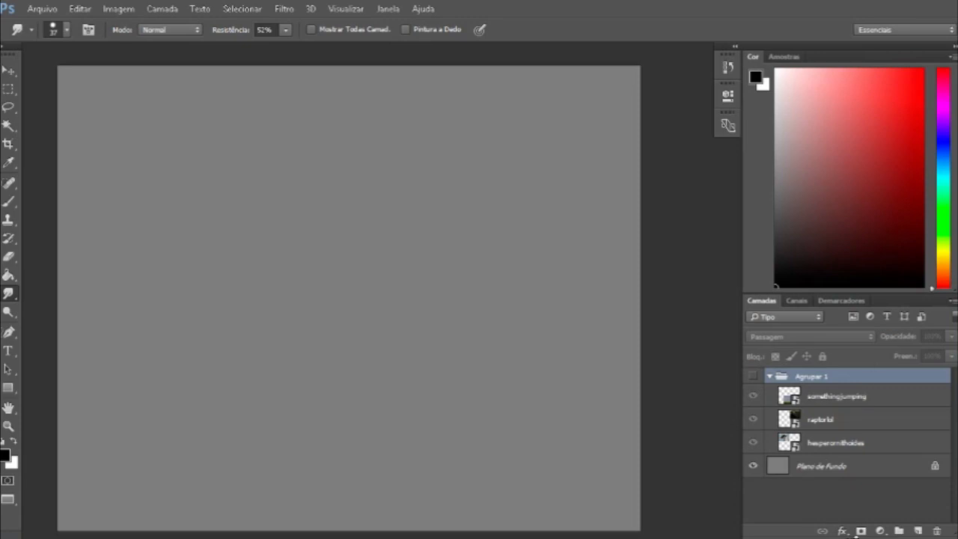
# - Create a new 20 × 16 inch document with a white (Branco) background
pyautogui.click(8, 202)
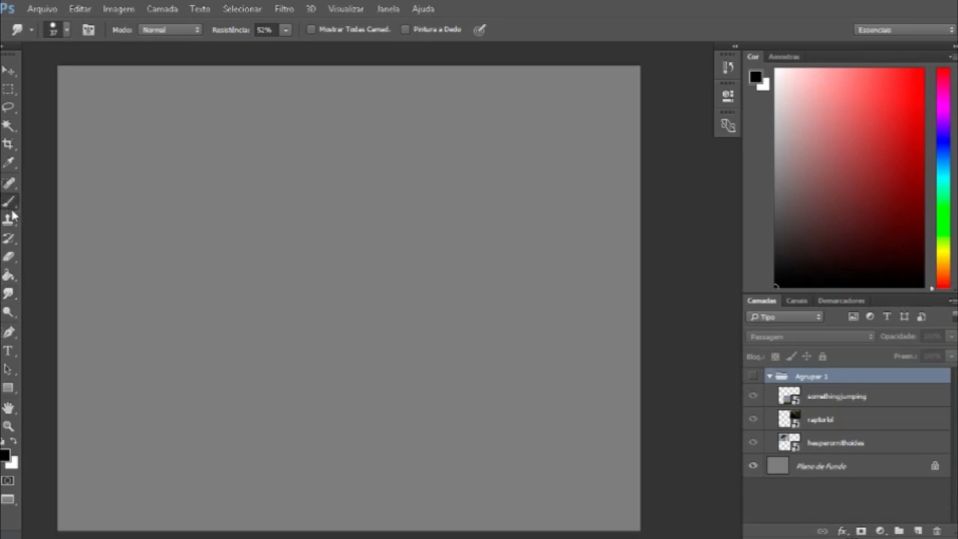
pyautogui.click(37, 8)
pyautogui.click(48, 24)
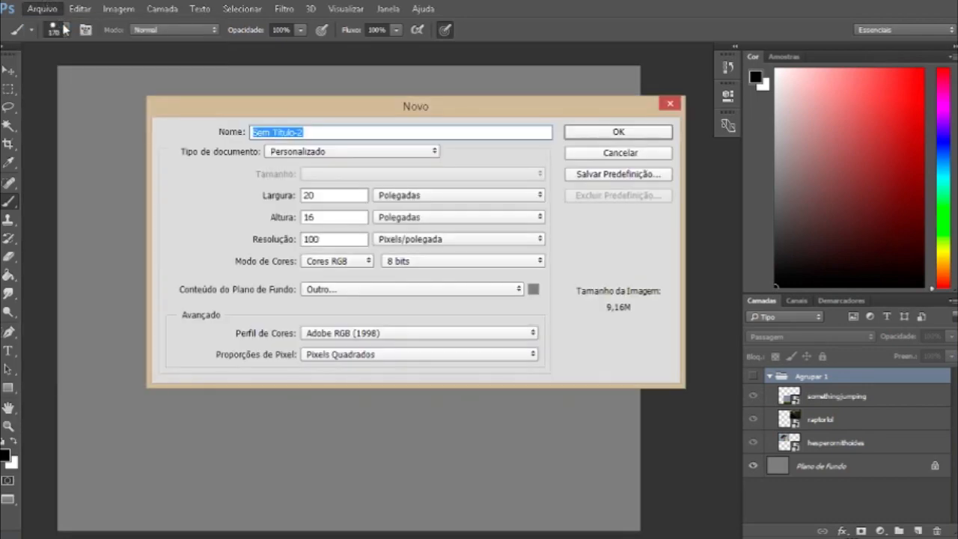
pyautogui.click(411, 289)
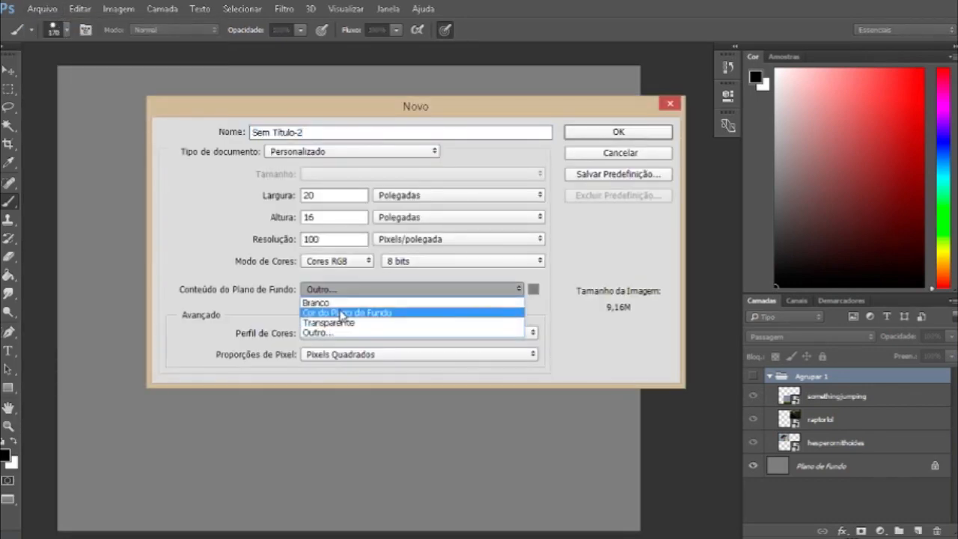
pyautogui.click(316, 332)
pyautogui.press('Return')
pyautogui.click(336, 290)
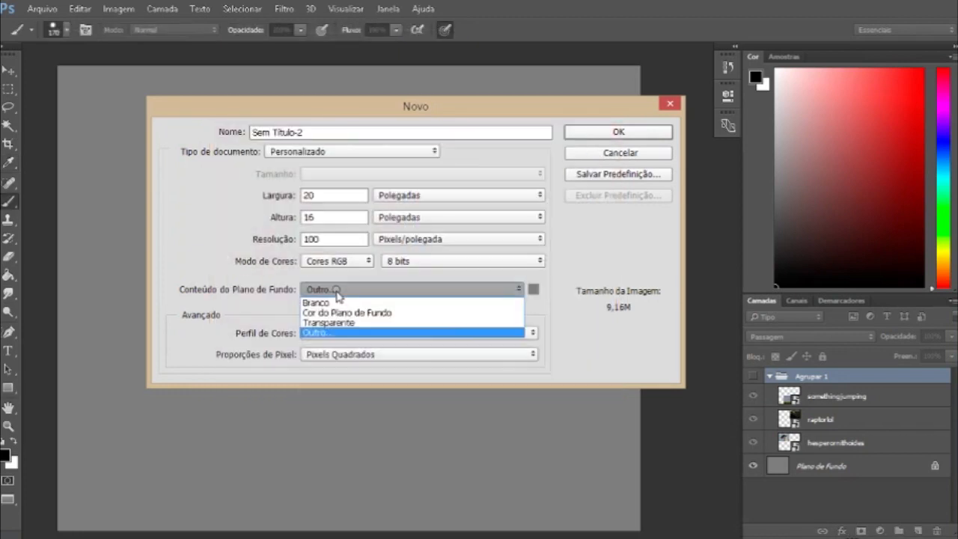
pyautogui.click(316, 302)
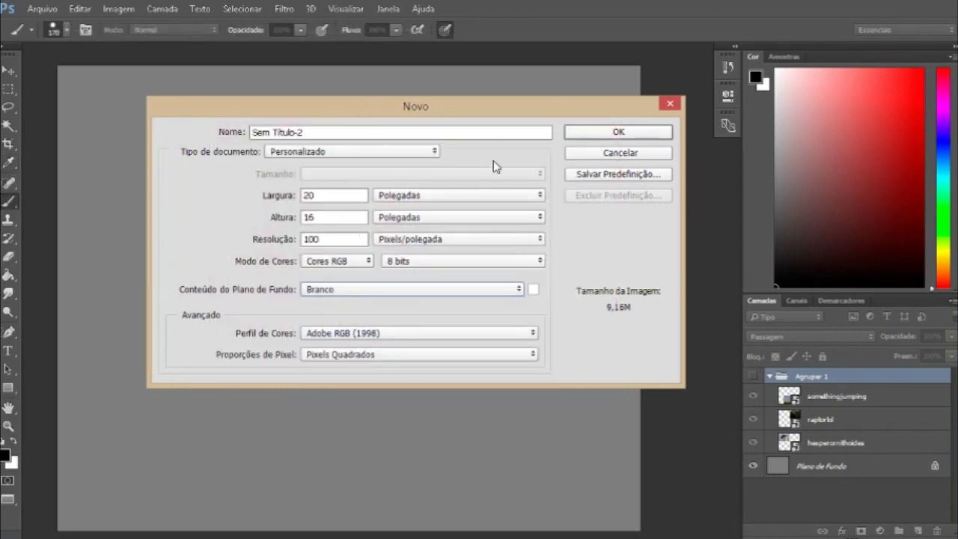
pyautogui.click(588, 133)
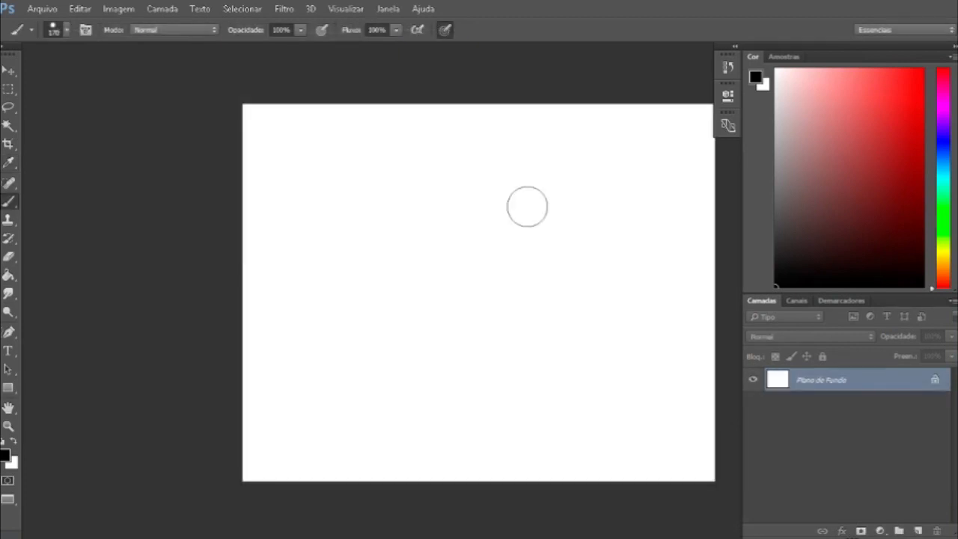
# - Set up the Brush tool with a size of 109 px and black as the foreground colour
pyautogui.click(7, 407)
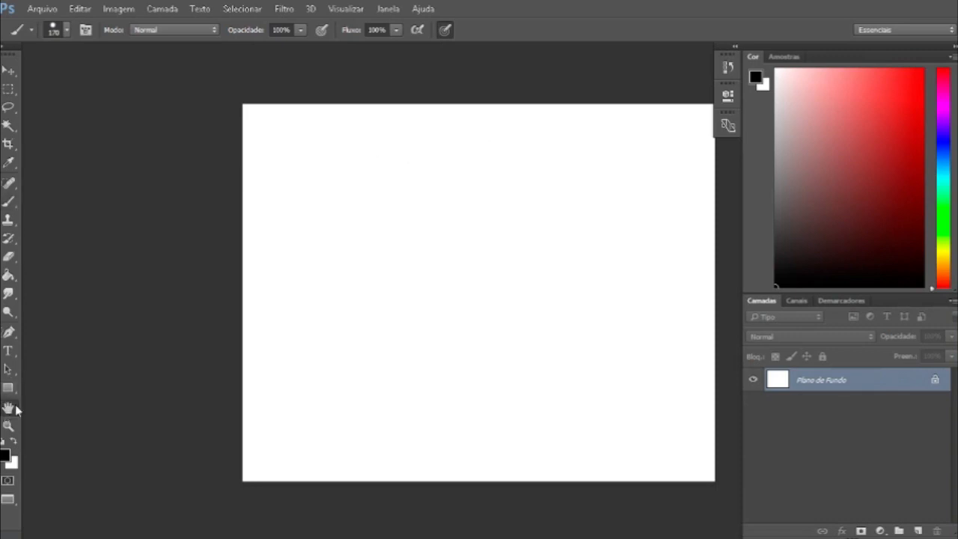
pyautogui.moveTo(419, 275); pyautogui.dragTo(293, 280)
pyautogui.click(7, 203)
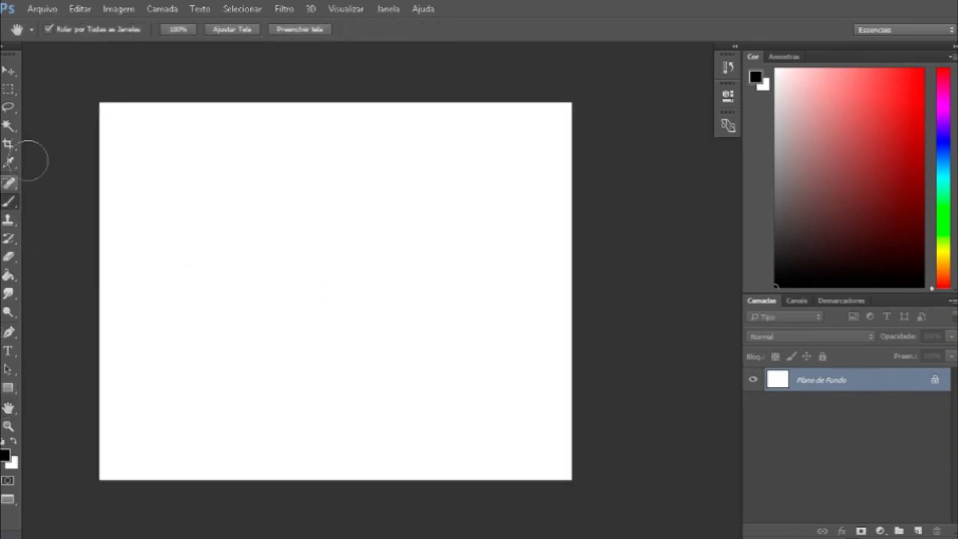
pyautogui.click(59, 30)
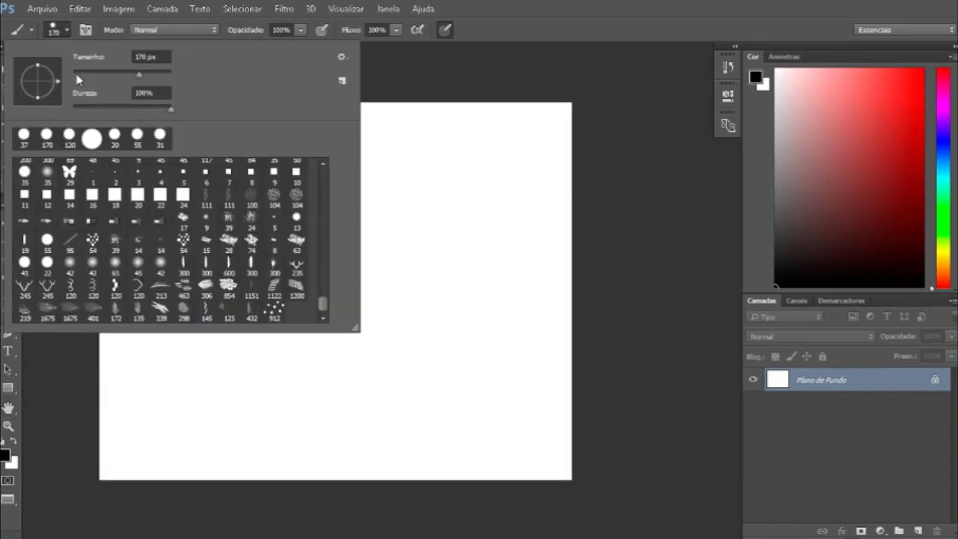
pyautogui.click(77, 74)
pyautogui.click(101, 74)
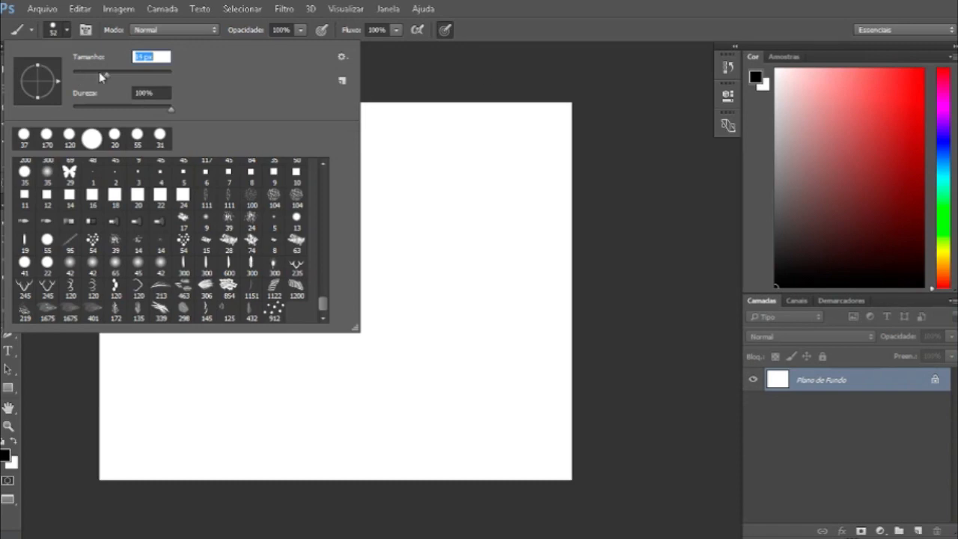
pyautogui.click(124, 75)
pyautogui.click(482, 32)
pyautogui.click(783, 268)
pyautogui.moveTo(783, 268); pyautogui.dragTo(775, 287)
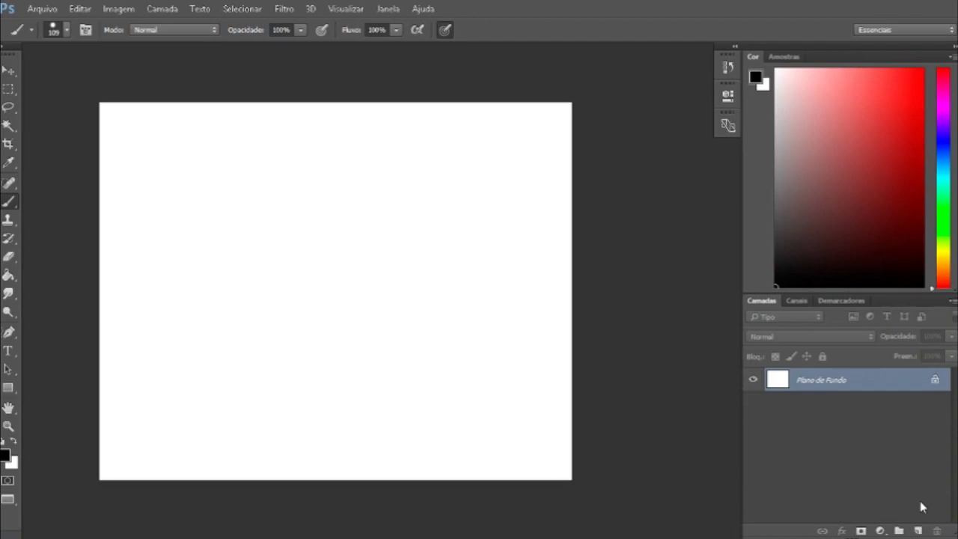
# - Add a new layer and paint six separate black dots in two staggered diagonal rows on it
pyautogui.click(918, 531)
pyautogui.moveTo(202, 336); pyautogui.dragTo(205, 330)
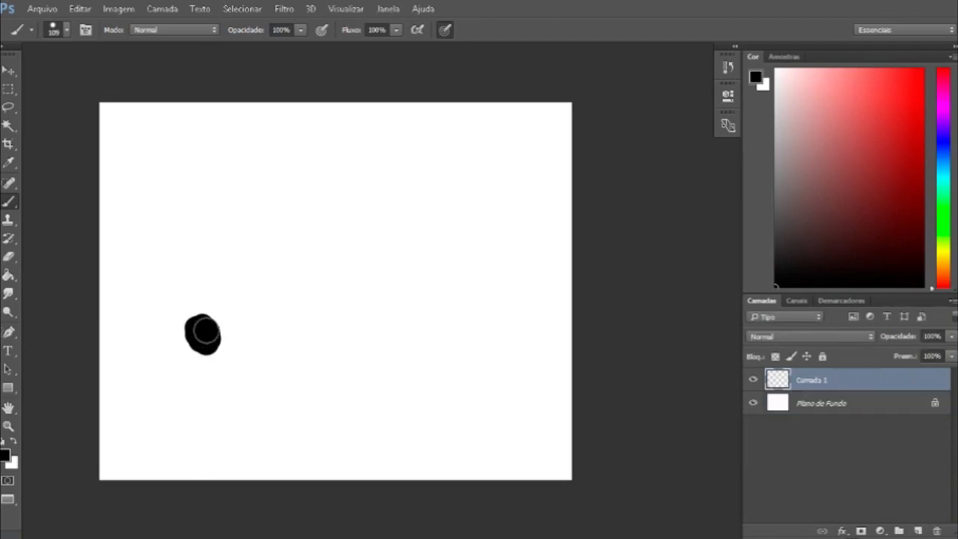
pyautogui.moveTo(239, 252)
pyautogui.mouseDown()
pyautogui.moveTo(217, 259)
pyautogui.moveTo(225, 258)
pyautogui.mouseUp()
pyautogui.moveTo(299, 319); pyautogui.dragTo(292, 316)
pyautogui.moveTo(296, 217); pyautogui.dragTo(301, 223)
pyautogui.moveTo(374, 257); pyautogui.dragTo(376, 261)
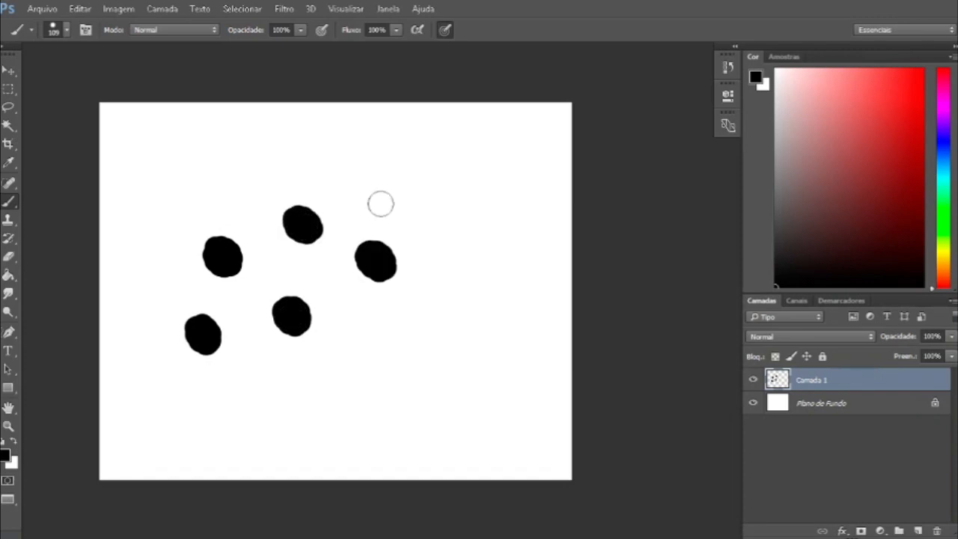
pyautogui.moveTo(380, 203); pyautogui.dragTo(375, 197)
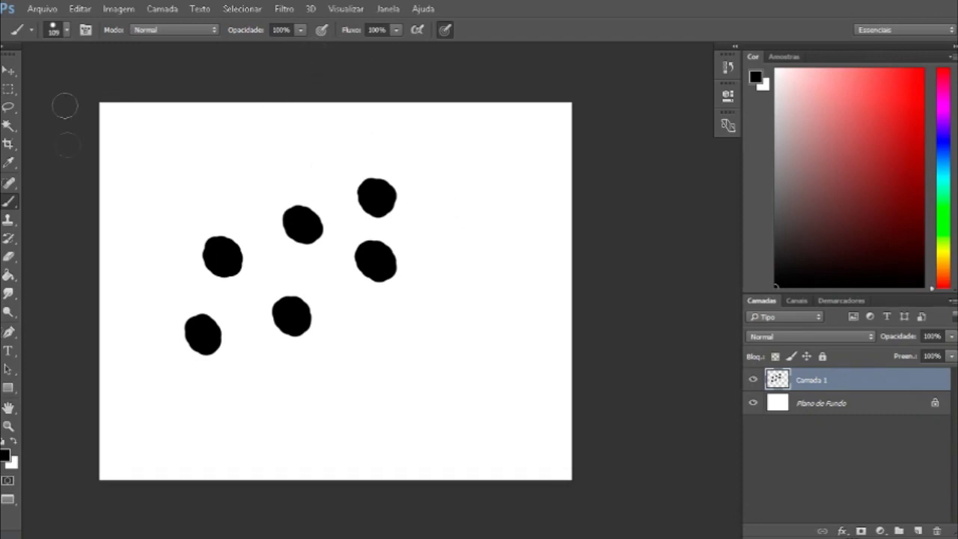
# - Lasso around all six dots and define them as a brush preset named "feather brush"
pyautogui.click(8, 107)
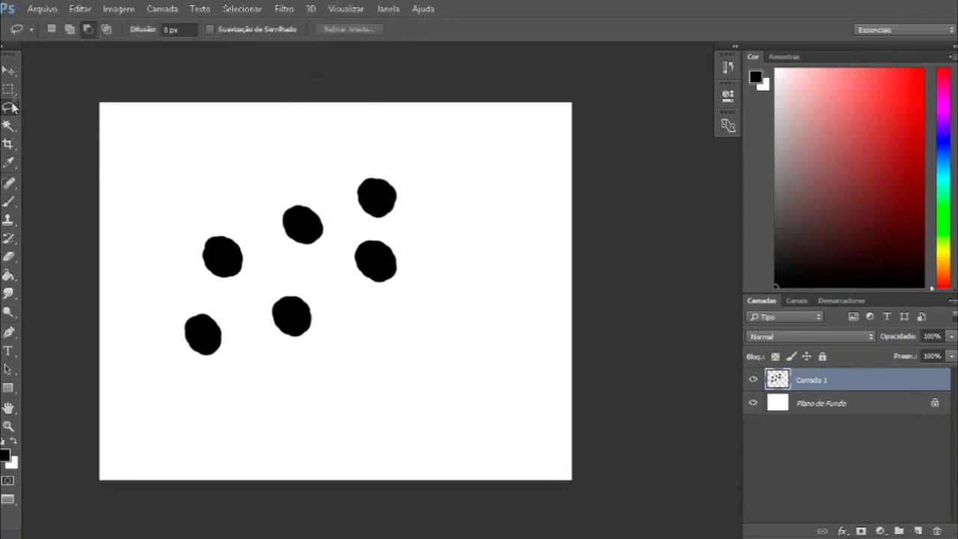
pyautogui.moveTo(329, 374)
pyautogui.mouseDown()
pyautogui.moveTo(152, 374)
pyautogui.moveTo(145, 274)
pyautogui.moveTo(216, 178)
pyautogui.moveTo(466, 169)
pyautogui.moveTo(281, 399)
pyautogui.mouseUp()
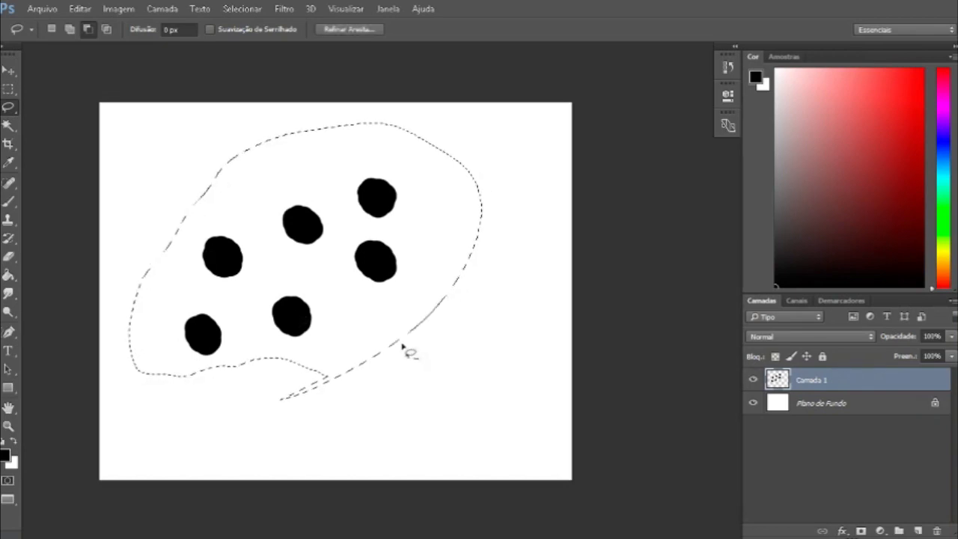
pyautogui.click(82, 8)
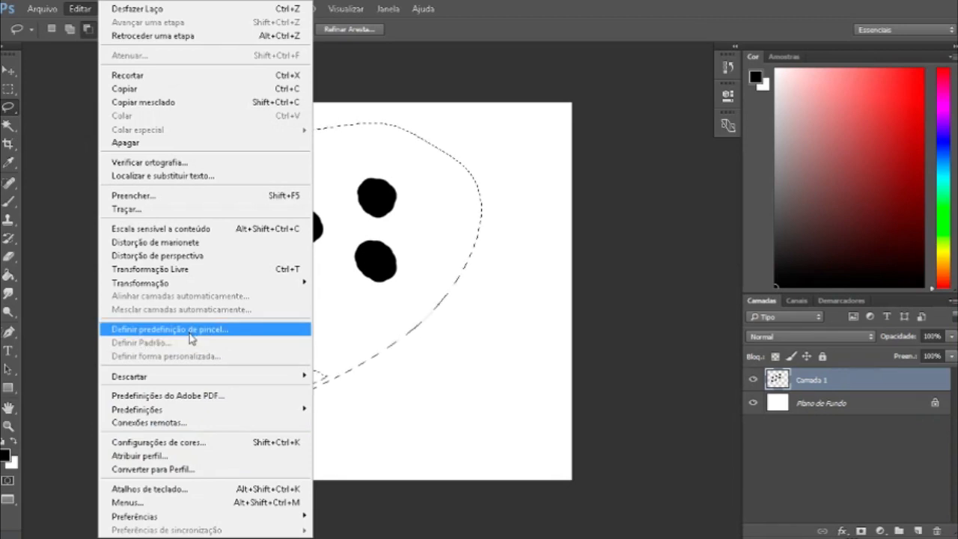
pyautogui.click(190, 331)
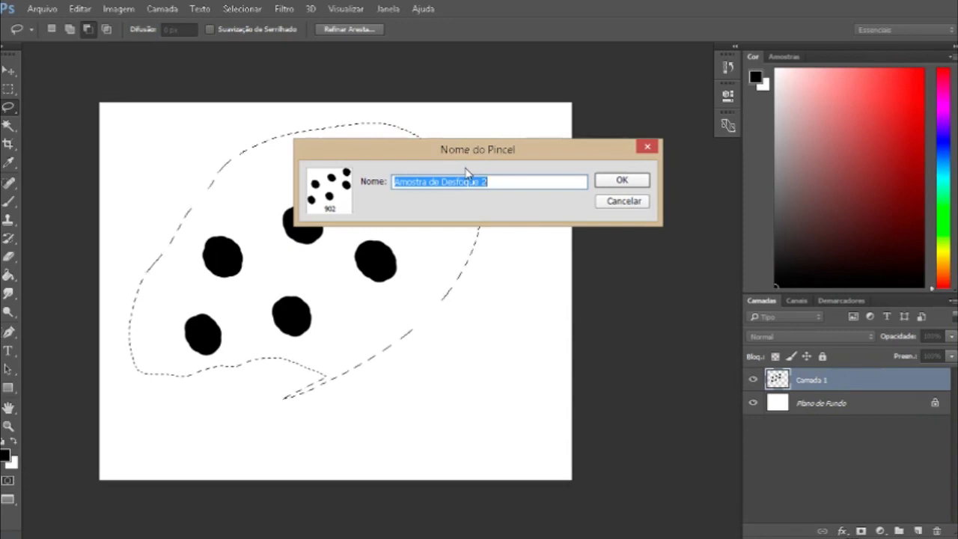
pyautogui.write('f')
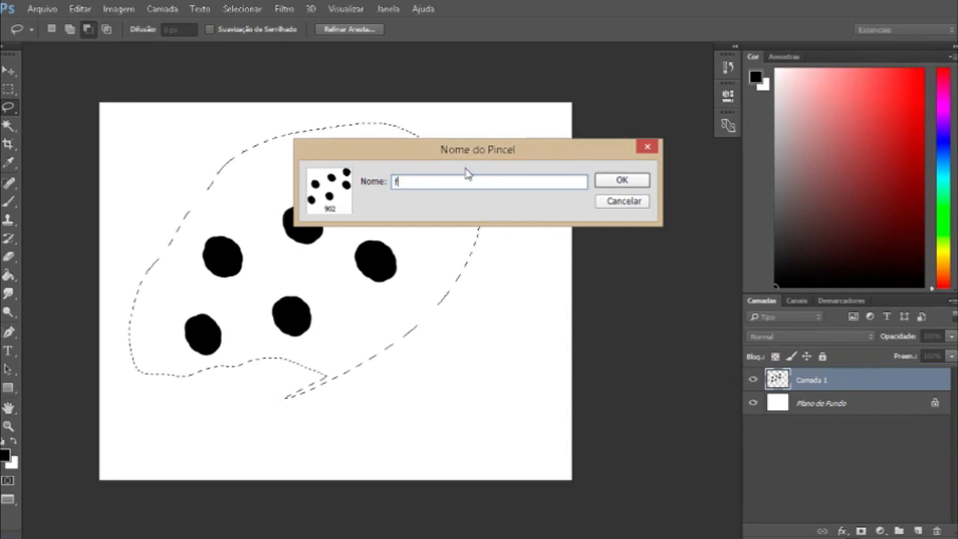
pyautogui.write('feather brush')
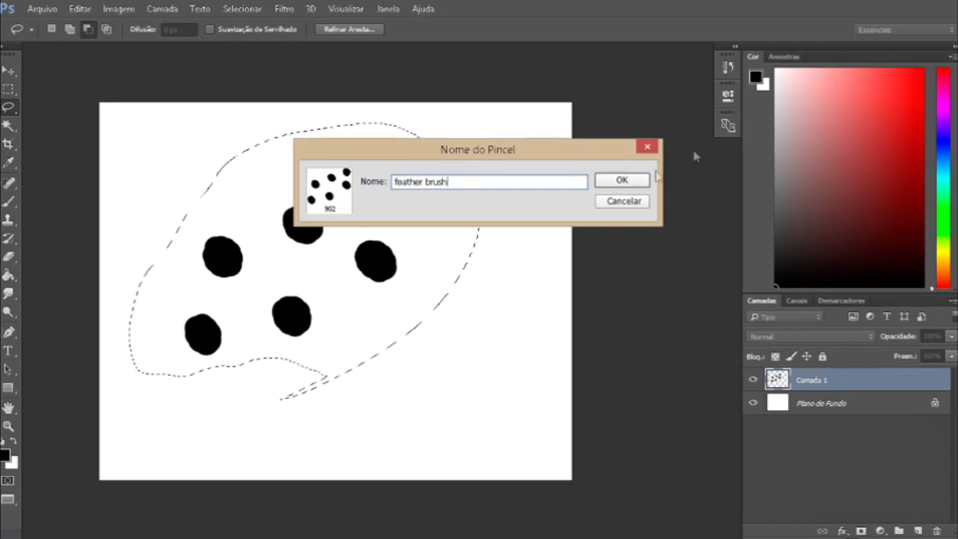
pyautogui.click(622, 179)
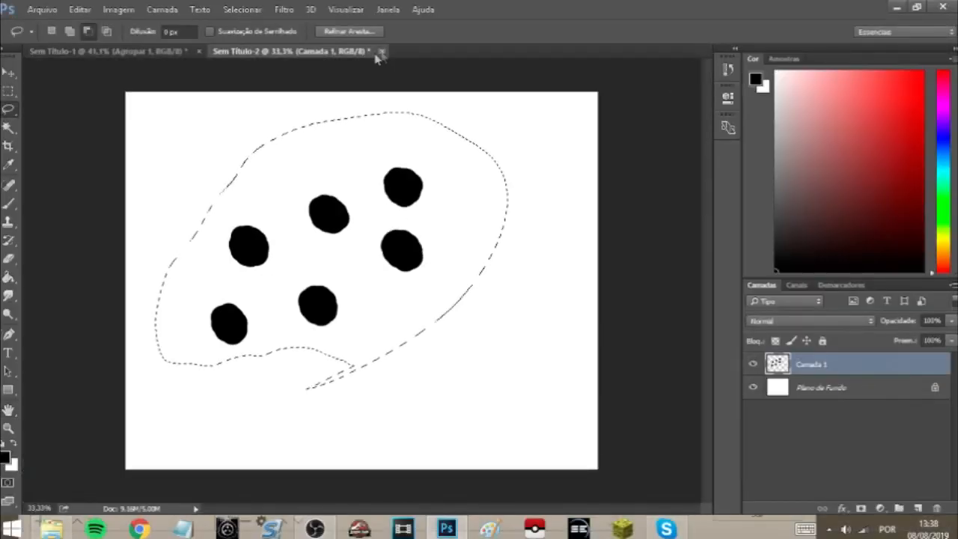
# - Close the Sem Título-2 document without saving and show the grey Sem Título-1 document in full-screen mode
pyautogui.click(380, 52)
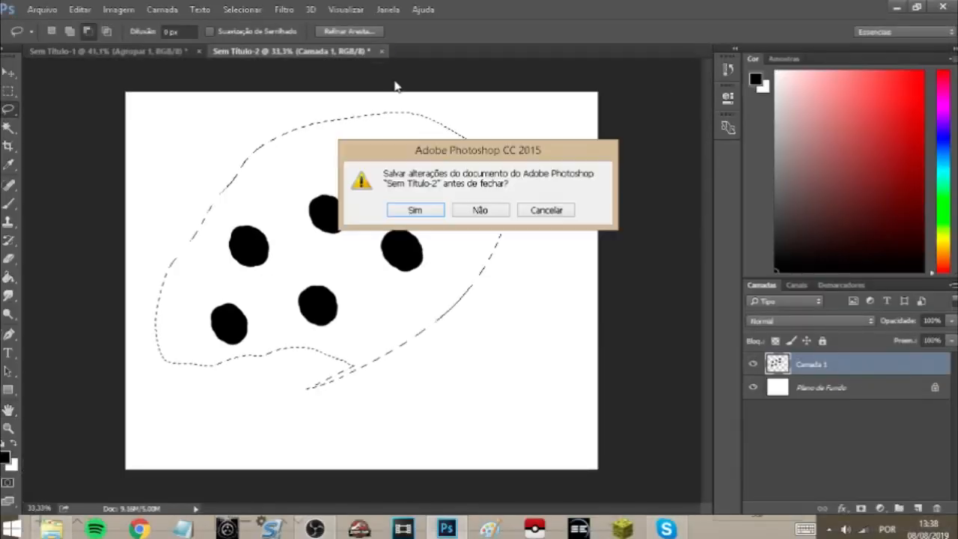
pyautogui.click(483, 210)
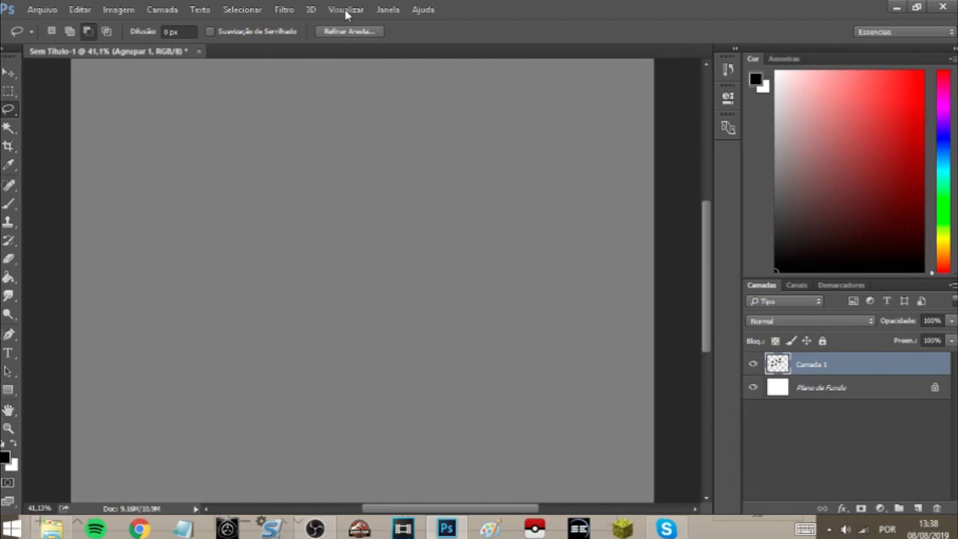
pyautogui.press('f')
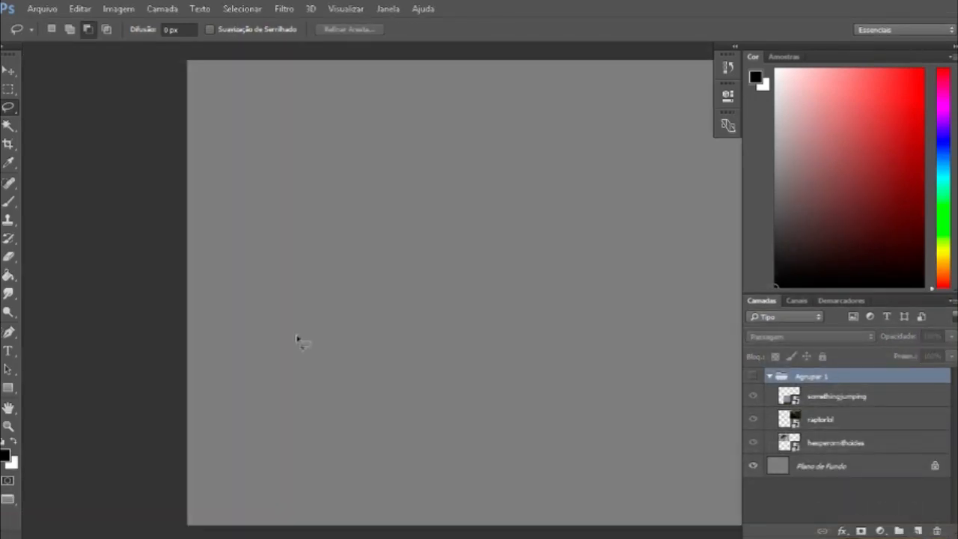
pyautogui.doubleClick(9, 410)
# - Activate the Brush tool and check the dotted feather brushes among the available presets
pyautogui.click(9, 201)
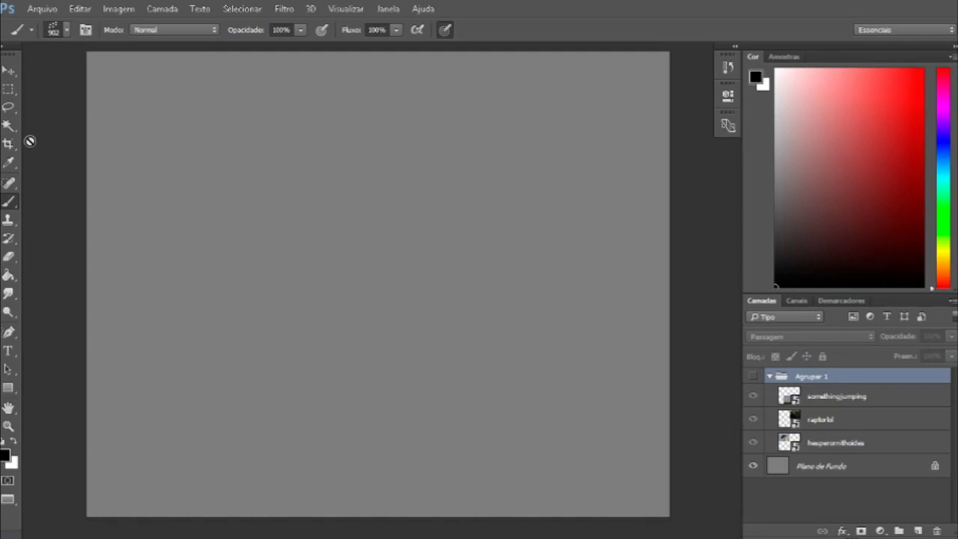
pyautogui.click(60, 30)
pyautogui.scroll(-5, 318, 322)
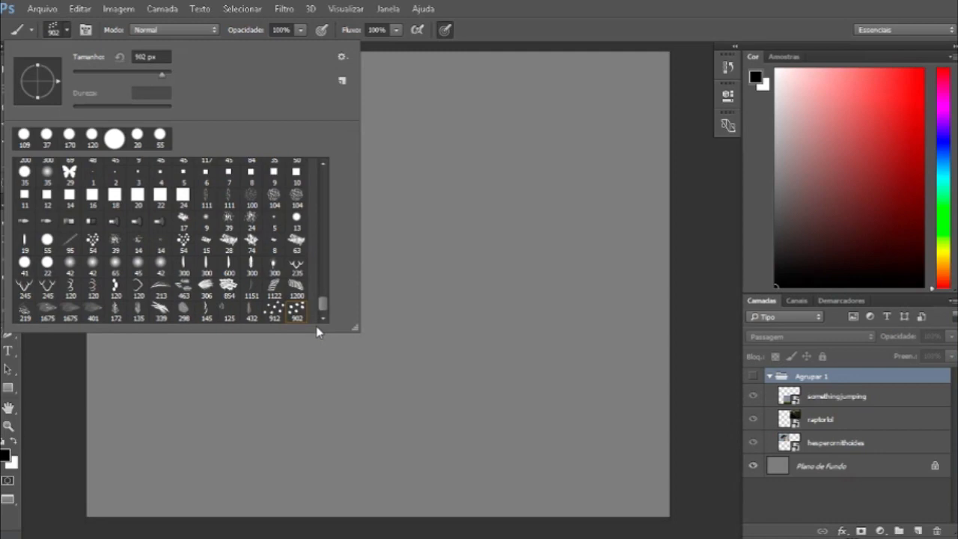
pyautogui.click(520, 64)
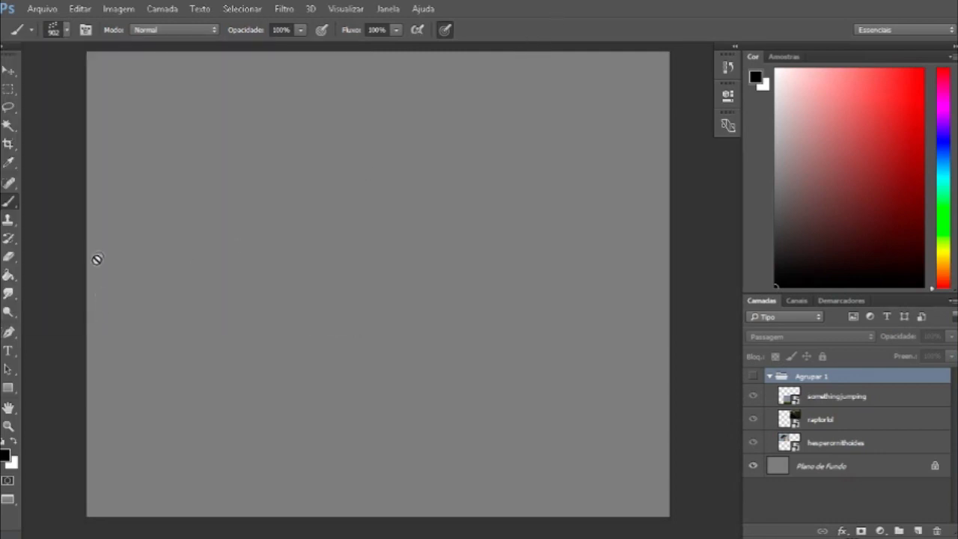
# - Add a new layer above the reference image group and choose the hard round 170 px brush
pyautogui.click(919, 531)
pyautogui.moveTo(852, 398); pyautogui.dragTo(848, 374)
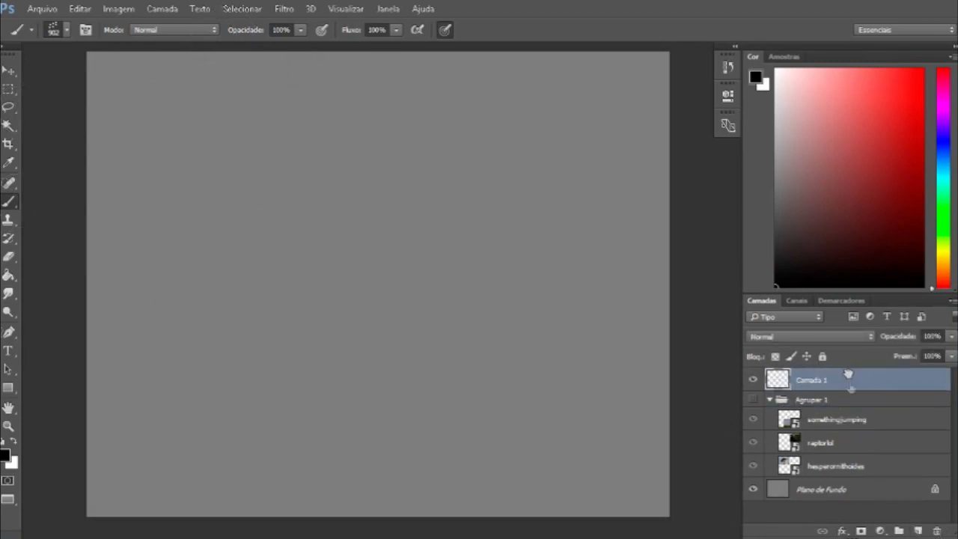
pyautogui.click(60, 31)
pyautogui.click(50, 141)
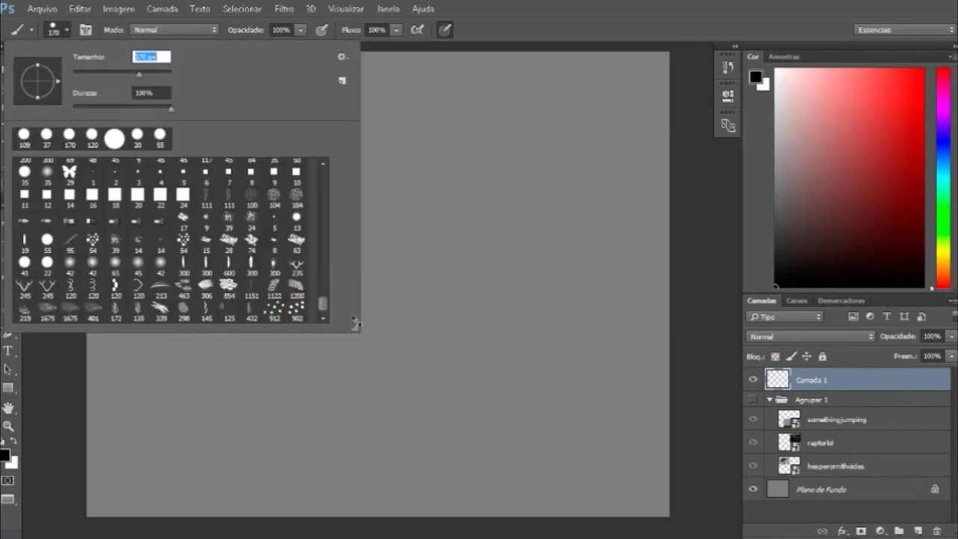
pyautogui.click(524, 23)
# - Pick a muted brown and paint a large filled circle on the new layer with pressure-controlled opacity
pyautogui.moveTo(832, 222); pyautogui.dragTo(775, 235)
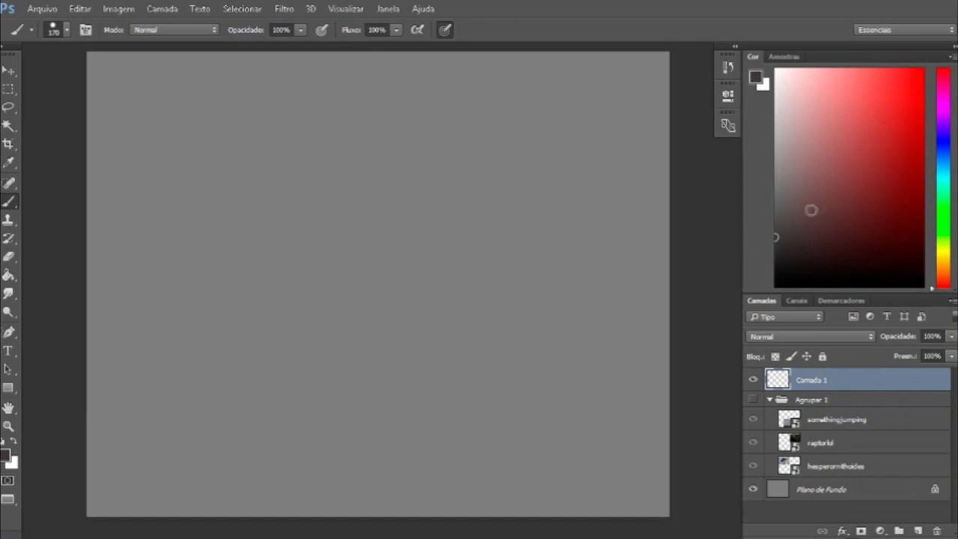
pyautogui.click(942, 264)
pyautogui.moveTo(895, 220); pyautogui.dragTo(826, 199)
pyautogui.click(67, 30)
pyautogui.click(156, 112)
pyautogui.click(322, 30)
pyautogui.moveTo(272, 207)
pyautogui.mouseDown()
pyautogui.moveTo(334, 387)
pyautogui.moveTo(287, 393)
pyautogui.moveTo(310, 197)
pyautogui.moveTo(438, 255)
pyautogui.mouseUp()
# - Try locking the circle layer's position and switching its blend mode to Multiplicação, then back to Normal
pyautogui.click(807, 356)
pyautogui.click(810, 336)
pyautogui.click(765, 96)
pyautogui.click(846, 336)
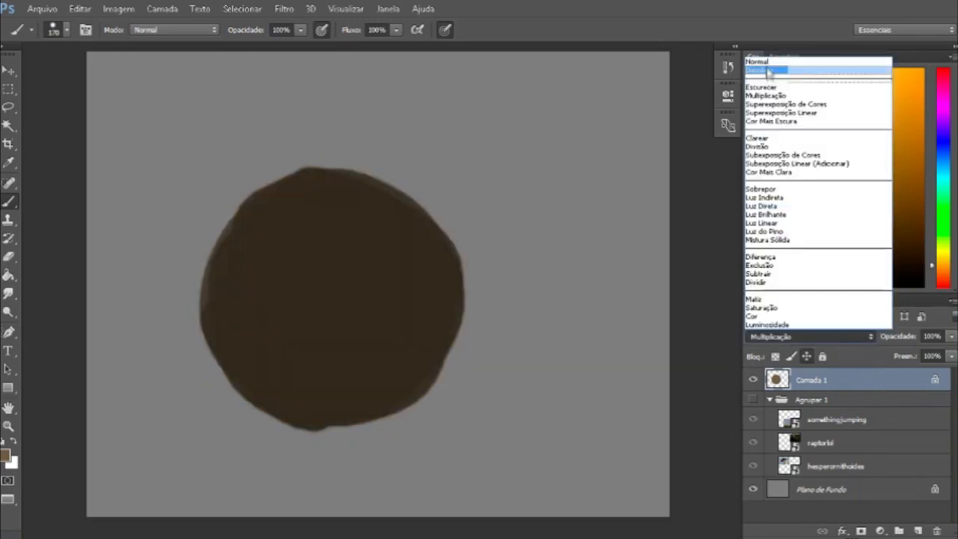
pyautogui.click(763, 62)
# - Add a new layer, then unlock the circle layer's position and set its blend mode to Multiplicação
pyautogui.click(918, 530)
pyautogui.click(872, 403)
pyautogui.click(807, 357)
pyautogui.click(810, 337)
pyautogui.click(765, 96)
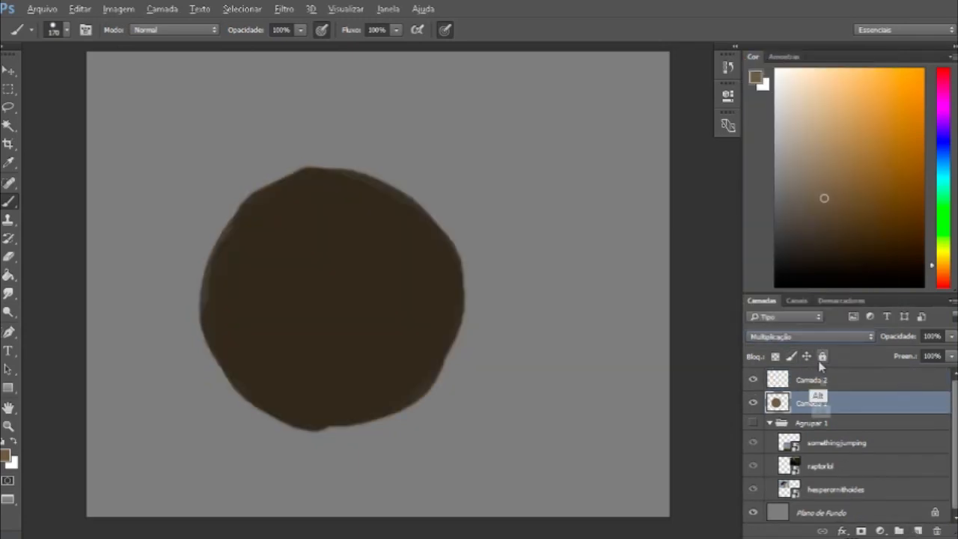
# - Clip the empty layer to the circle layer and choose a muted blue-grey foreground colour
pyautogui.keyDown('alt'); pyautogui.click(824, 391); pyautogui.keyUp('alt')
pyautogui.click(944, 155)
pyautogui.click(798, 170)
# - Try a blue-grey stroke along the circle's lower-left edge on the circle layer and undo it
pyautogui.moveTo(217, 274); pyautogui.dragTo(341, 400)
pyautogui.hotkey('ctrl', 'alt', 'z')
pyautogui.hotkey('ctrl', 'alt', 'z')
pyautogui.hotkey('ctrl', 'alt', 'z')
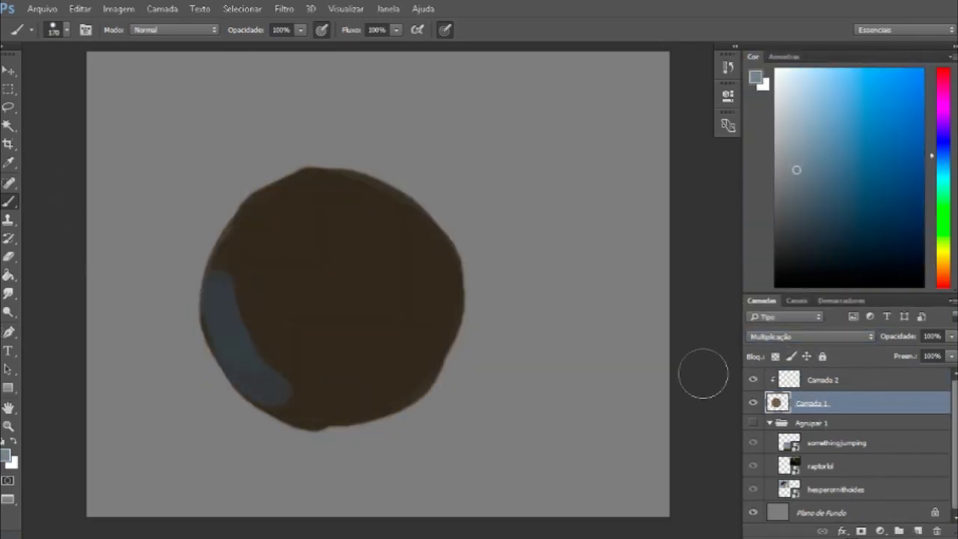
# - Set the clipped layer to Multiplicação and paint blue-grey shading over the circle's lower part and sides at 34% brush opacity
pyautogui.click(841, 382)
pyautogui.moveTo(215, 288)
pyautogui.mouseDown()
pyautogui.moveTo(247, 364)
pyautogui.moveTo(408, 382)
pyautogui.mouseUp()
pyautogui.click(781, 337)
pyautogui.click(764, 96)
pyautogui.press('3')
pyautogui.press('4')
pyautogui.moveTo(210, 264)
pyautogui.mouseDown()
pyautogui.moveTo(357, 349)
pyautogui.moveTo(423, 253)
pyautogui.moveTo(416, 334)
pyautogui.mouseUp()
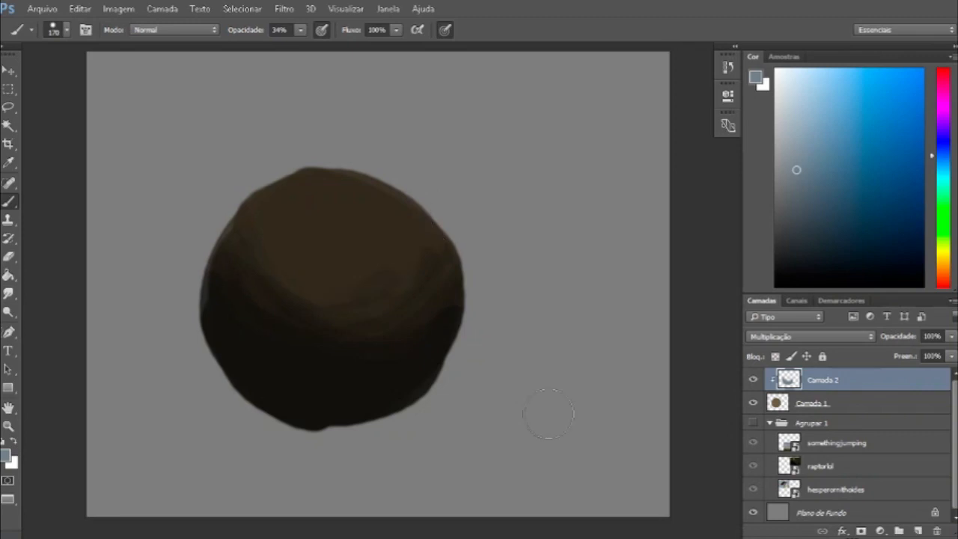
# - Add another clipped layer in Sobrepor mode and paint pale warm light on the circle's upper part and bottom rim
pyautogui.click(918, 531)
pyautogui.click(808, 337)
pyautogui.click(771, 188)
pyautogui.click(943, 254)
pyautogui.click(811, 84)
pyautogui.moveTo(333, 202)
pyautogui.mouseDown()
pyautogui.moveTo(372, 230)
pyautogui.moveTo(358, 195)
pyautogui.moveTo(369, 238)
pyautogui.moveTo(253, 235)
pyautogui.moveTo(316, 294)
pyautogui.moveTo(268, 195)
pyautogui.moveTo(290, 252)
pyautogui.moveTo(355, 217)
pyautogui.moveTo(389, 259)
pyautogui.mouseUp()
pyautogui.moveTo(251, 404)
pyautogui.mouseDown()
pyautogui.moveTo(384, 423)
pyautogui.moveTo(336, 422)
pyautogui.mouseUp()
# - Paint a bright tan highlight near the circle's top on a new Normal layer with a 26 px brush
pyautogui.click(66, 30)
pyautogui.click(85, 74)
pyautogui.click(789, 86)
pyautogui.keyDown('alt'); pyautogui.click(336, 209); pyautogui.keyUp('alt')
pyautogui.click(847, 154)
pyautogui.click(337, 208)
pyautogui.moveTo(336, 209)
pyautogui.mouseDown()
pyautogui.moveTo(327, 209)
pyautogui.moveTo(339, 226)
pyautogui.mouseUp()
pyautogui.click(348, 232)
pyautogui.click(344, 207)
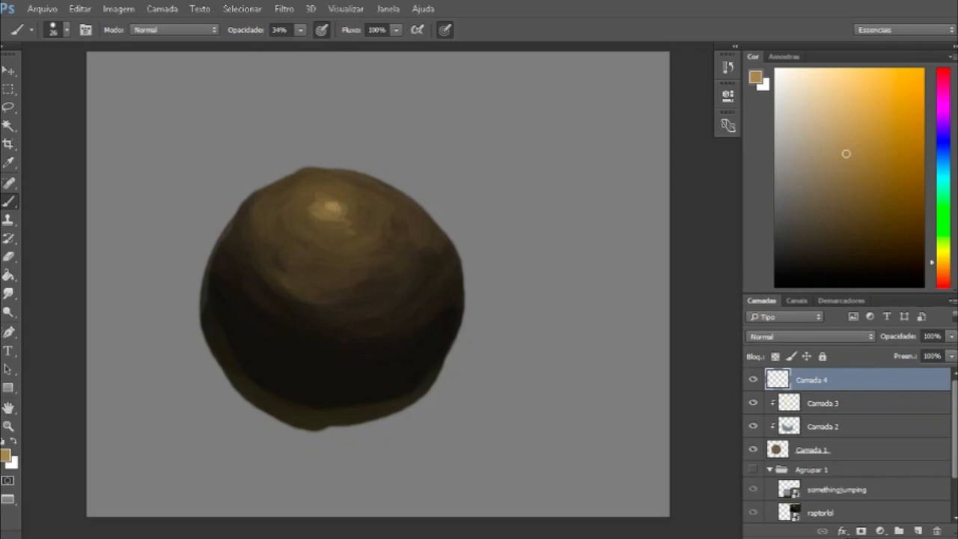
pyautogui.moveTo(342, 217); pyautogui.dragTo(300, 226)
# - Group the four circle layers and set the Smudge tool to sample all layers on the topmost one
pyautogui.keyDown('shift'); pyautogui.click(844, 449); pyautogui.keyUp('shift')
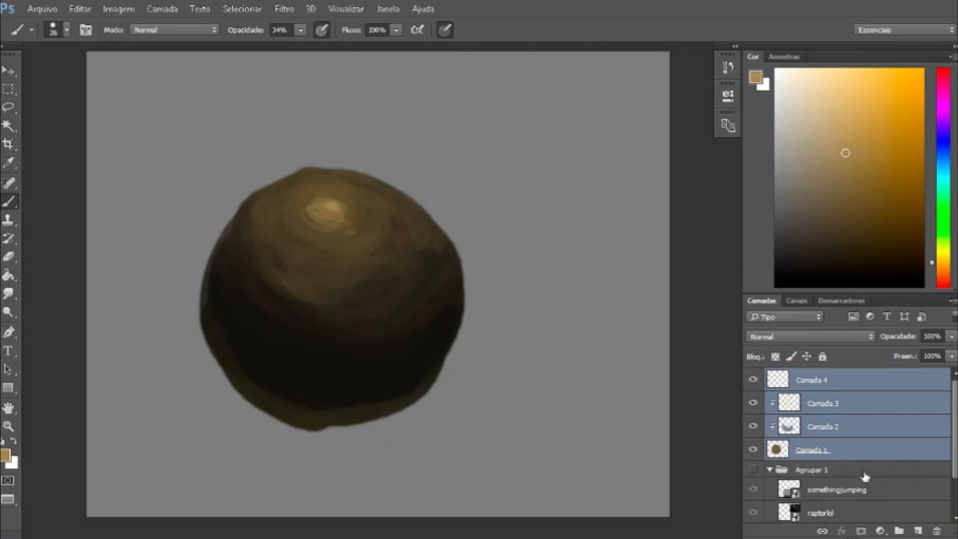
pyautogui.rightClick(842, 449)
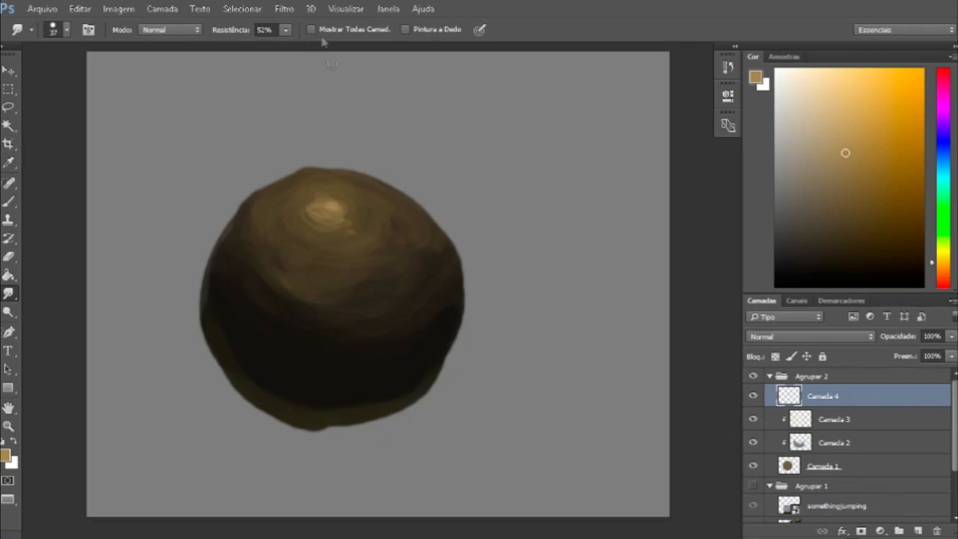
pyautogui.click(311, 30)
# - Give the Smudge tool the dotted 902 px preset, reduced to 55 px, with a strength of 42%
pyautogui.click(66, 30)
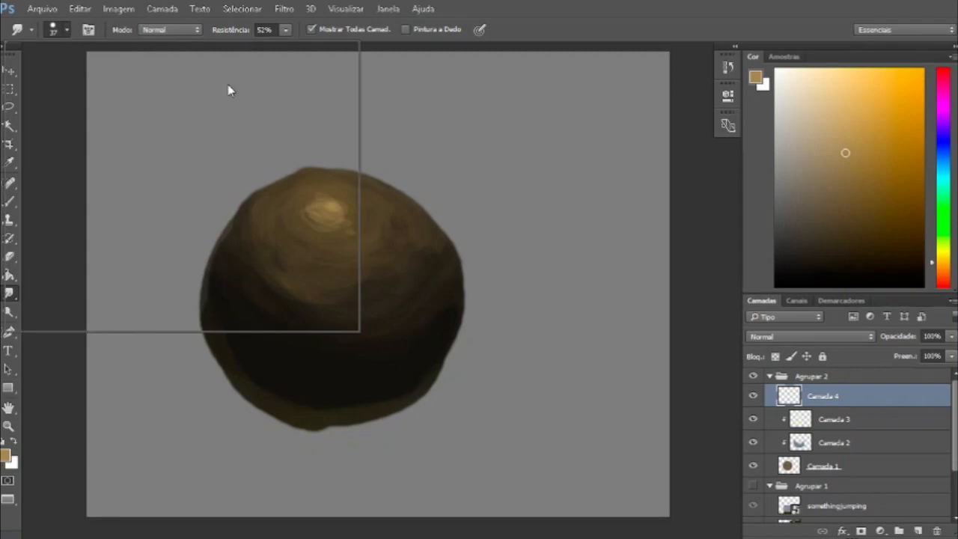
pyautogui.click(299, 311)
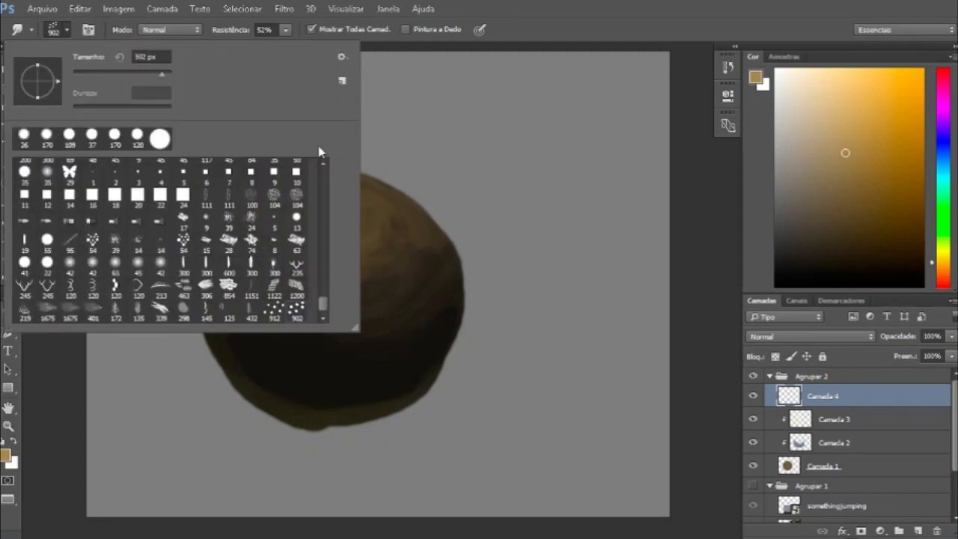
pyautogui.click(129, 73)
pyautogui.moveTo(106, 74)
pyautogui.mouseDown()
pyautogui.moveTo(119, 81)
pyautogui.moveTo(99, 74)
pyautogui.mouseUp()
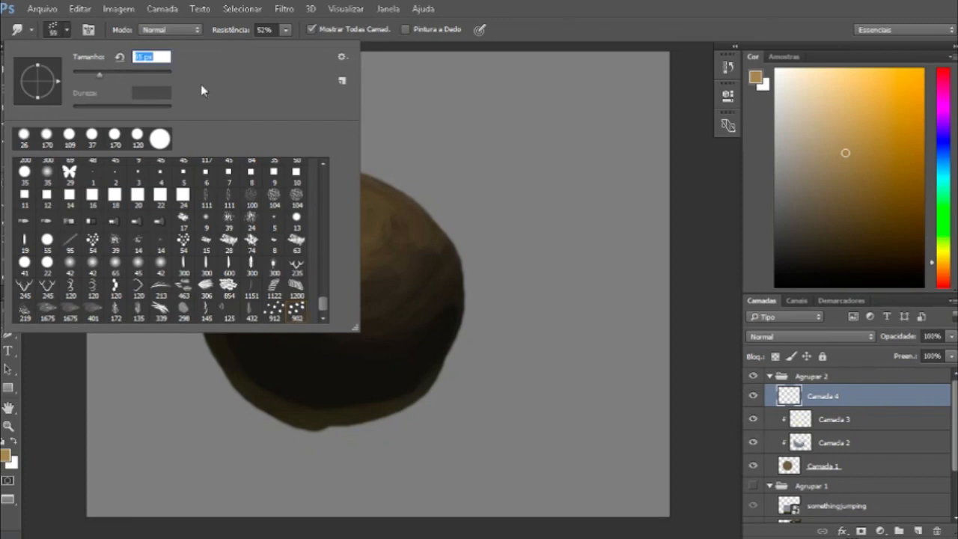
pyautogui.click(296, 35)
pyautogui.click(285, 30)
pyautogui.moveTo(281, 50); pyautogui.dragTo(279, 50)
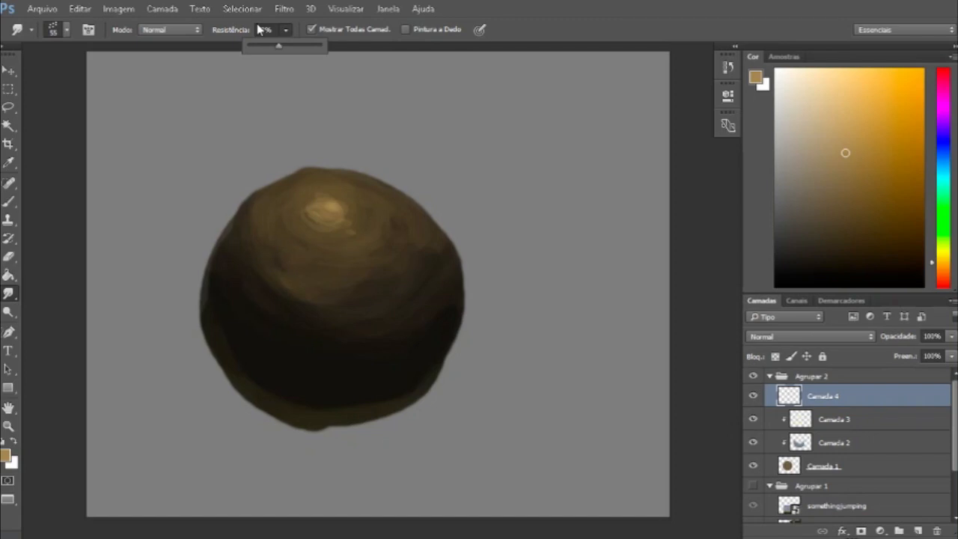
pyautogui.press('Return')
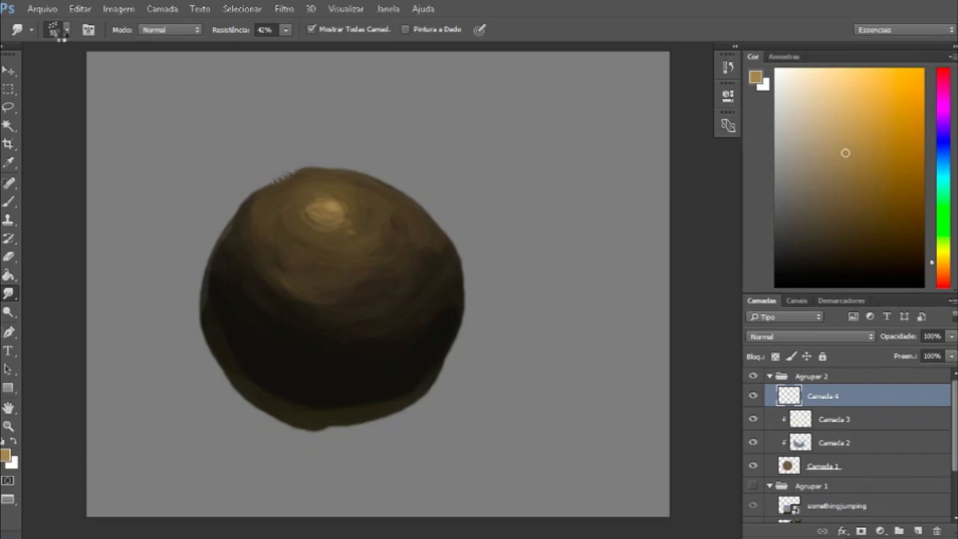
# - Reduce the smudge brush to 43 px and pull short fur tufts outward along the circle's upper-left edge
pyautogui.click(68, 30)
pyautogui.moveTo(307, 175); pyautogui.dragTo(320, 160)
pyautogui.moveTo(221, 248); pyautogui.dragTo(214, 236)
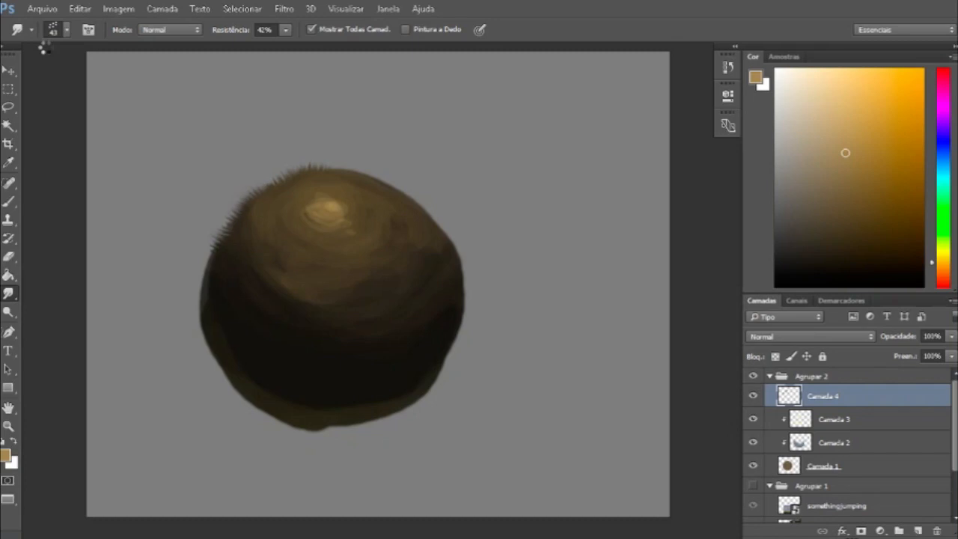
# - Switch the Smudge tool to the dotted 912 px preset and set its size to 76 px
pyautogui.click(35, 28)
pyautogui.click(66, 31)
pyautogui.click(65, 31)
pyautogui.click(274, 312)
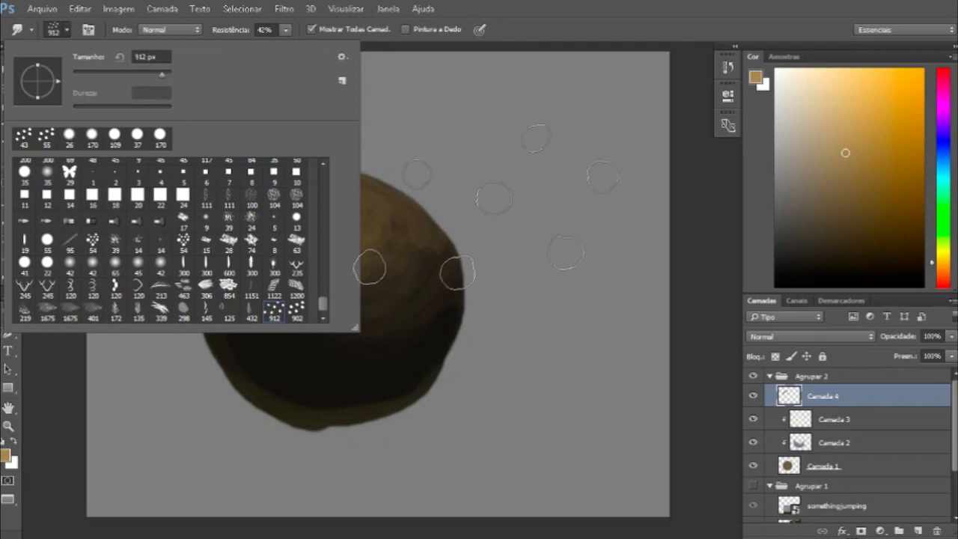
pyautogui.moveTo(162, 75); pyautogui.dragTo(99, 75)
pyautogui.moveTo(128, 71); pyautogui.dragTo(110, 77)
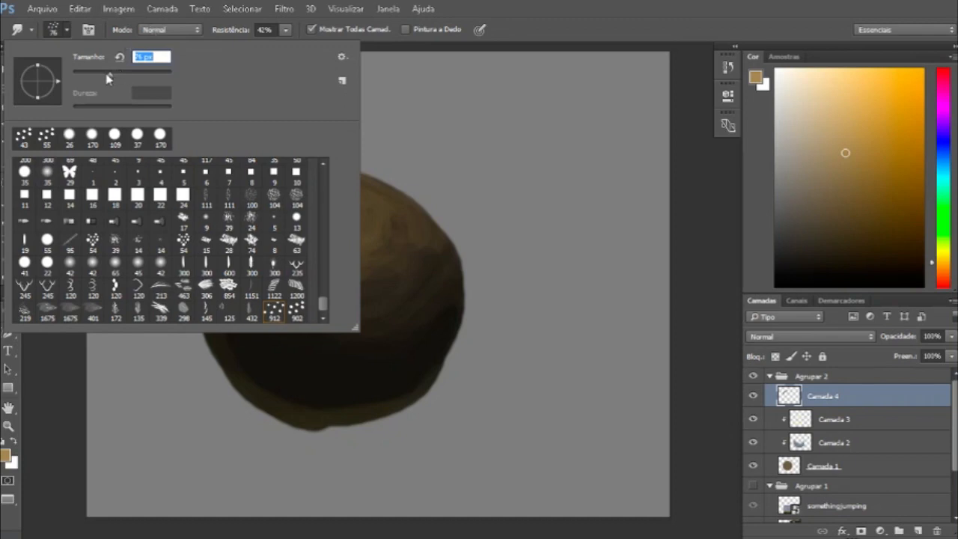
pyautogui.click(586, 38)
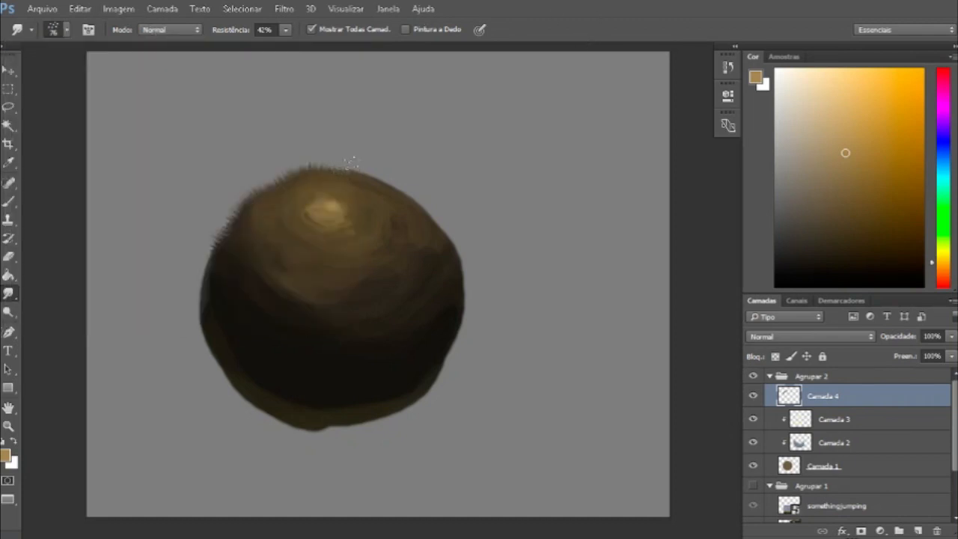
# - Smudge longer fur tufts outward along the circle's upper-right and left edges
pyautogui.moveTo(351, 178); pyautogui.dragTo(352, 166)
pyautogui.moveTo(378, 181); pyautogui.dragTo(385, 172)
pyautogui.moveTo(223, 255); pyautogui.dragTo(210, 269)
pyautogui.moveTo(225, 290); pyautogui.dragTo(191, 274)
pyautogui.moveTo(215, 340); pyautogui.dragTo(202, 327)
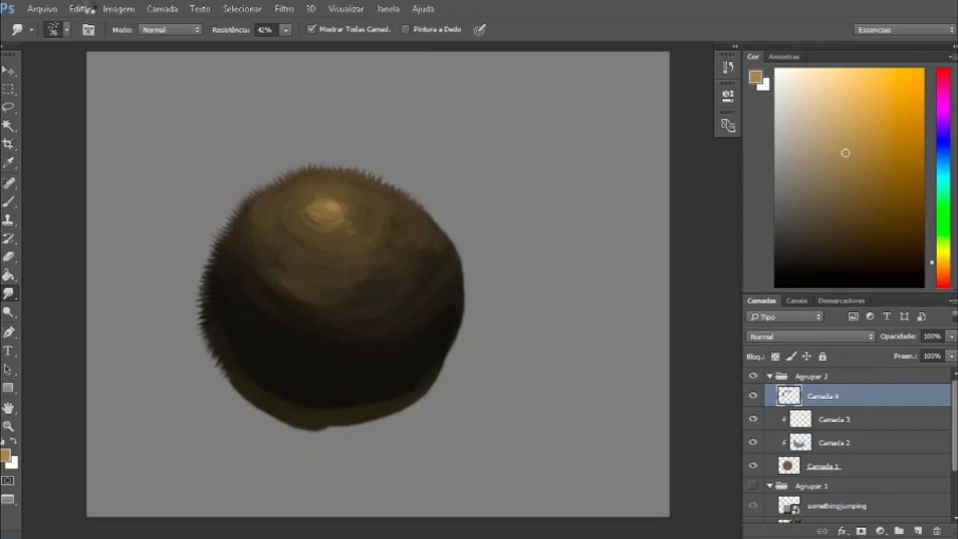
# - Reduce the smudge brush to 50 px and pull tufts around the rest of the circle's outline
pyautogui.click(80, 10)
pyautogui.click(67, 30)
pyautogui.click(508, 43)
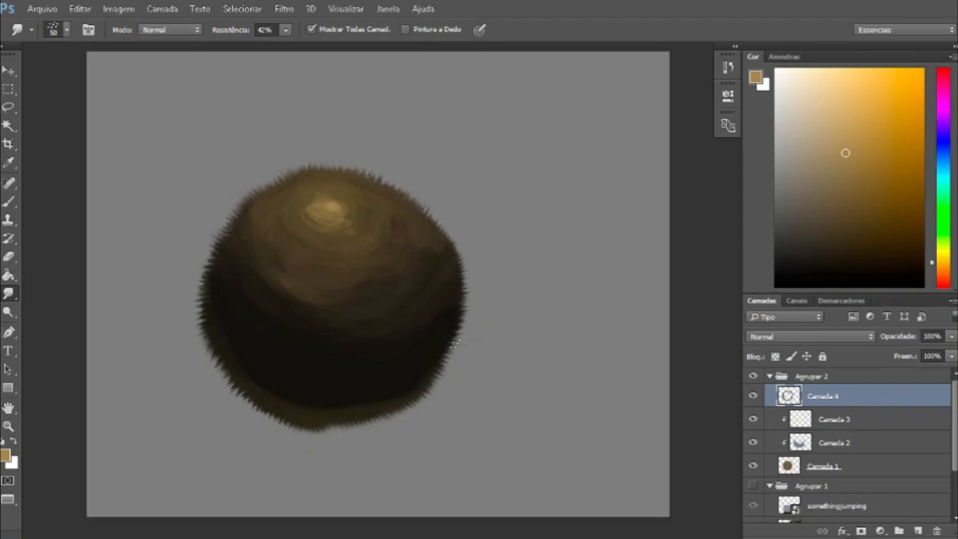
# - Smudge the tan highlight near the circle's top into short feathery strokes
pyautogui.click(352, 8)
pyautogui.click(358, 113)
pyautogui.click(349, 9)
pyautogui.click(366, 112)
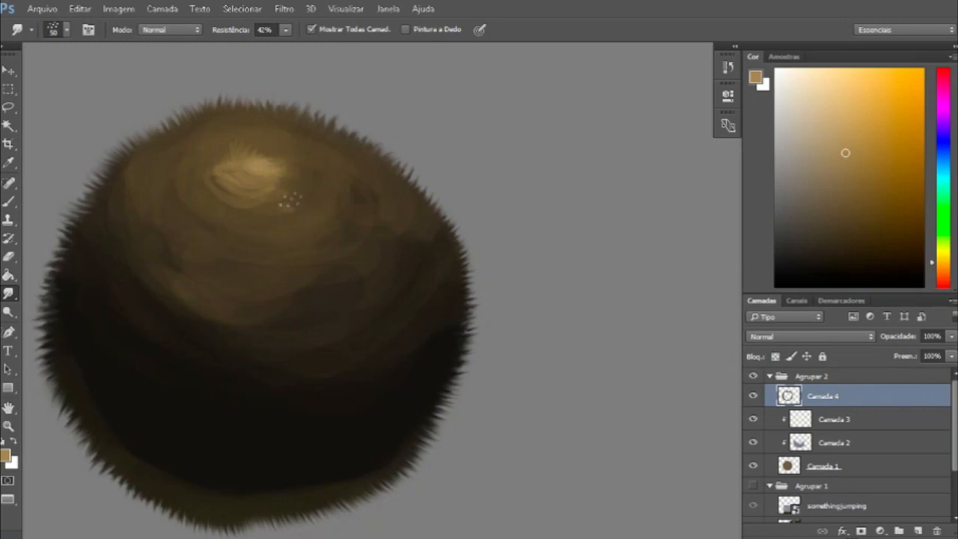
pyautogui.moveTo(291, 199); pyautogui.dragTo(282, 223)
pyautogui.moveTo(271, 146)
pyautogui.mouseDown()
pyautogui.moveTo(247, 191)
pyautogui.moveTo(250, 223)
pyautogui.mouseUp()
pyautogui.moveTo(244, 187); pyautogui.dragTo(288, 215)
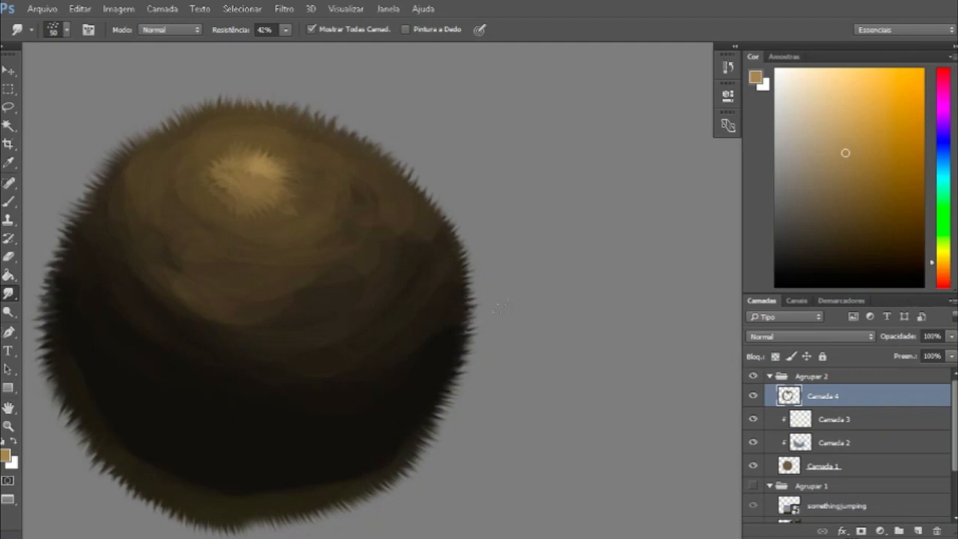
# - Pull additional fur tufts outward along the circle's left edge
pyautogui.moveTo(65, 271)
pyautogui.mouseDown()
pyautogui.moveTo(41, 287)
pyautogui.moveTo(49, 238)
pyautogui.moveTo(38, 267)
pyautogui.mouseUp()
pyautogui.moveTo(68, 295)
pyautogui.mouseDown()
pyautogui.moveTo(38, 292)
pyautogui.moveTo(32, 321)
pyautogui.moveTo(38, 278)
pyautogui.moveTo(27, 317)
pyautogui.moveTo(35, 333)
pyautogui.mouseUp()
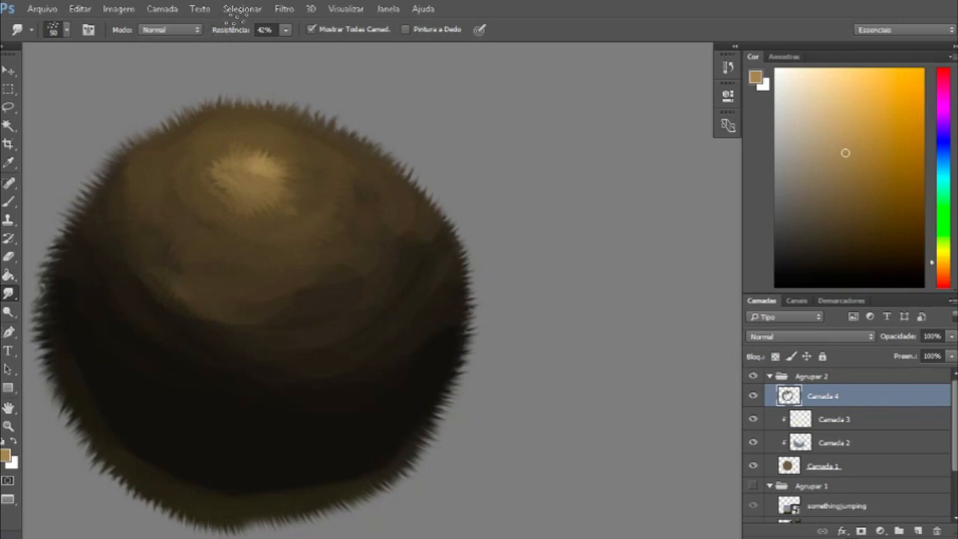
pyautogui.click(245, 8)
pyautogui.click(559, 14)
# - Toggle the smudged layer's visibility repeatedly to compare the circle with and without fur, ending with its group selected
pyautogui.click(754, 397)
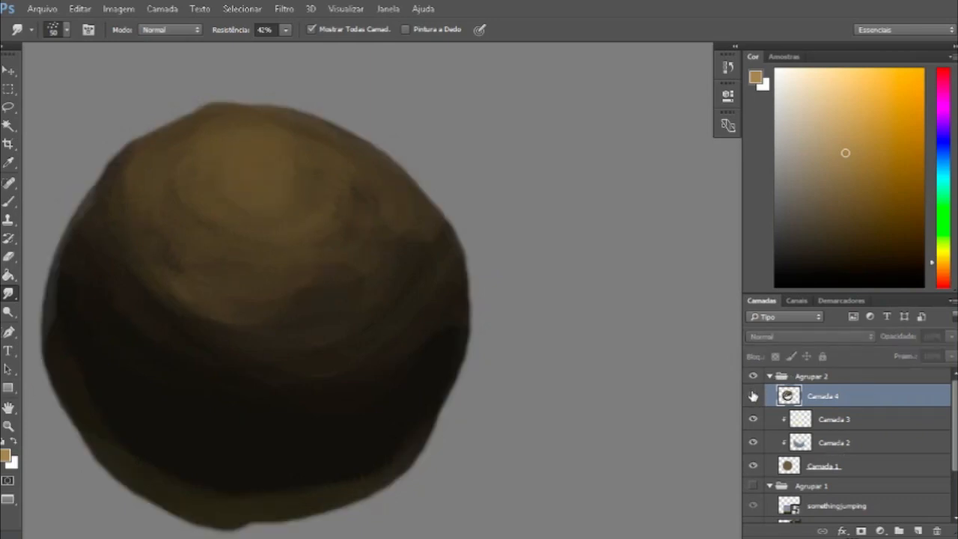
pyautogui.click(754, 396)
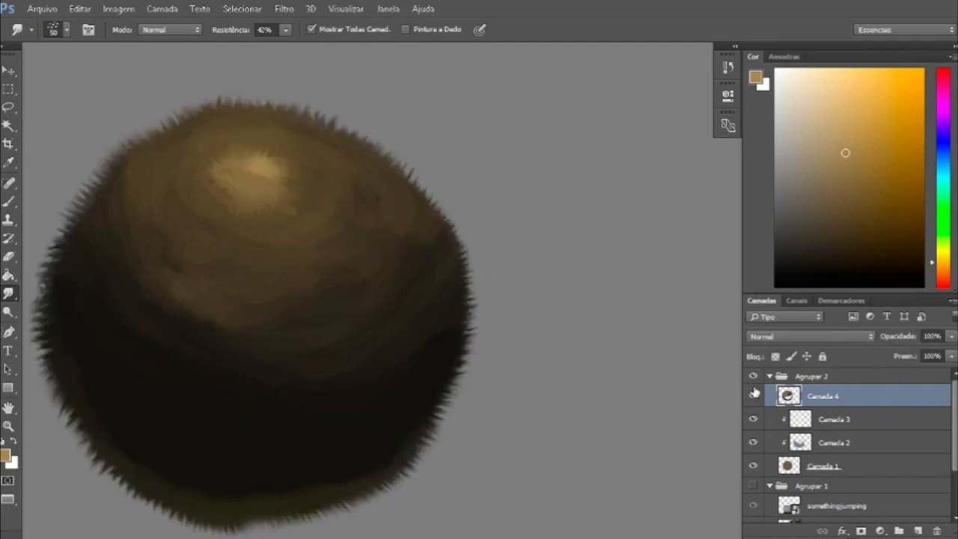
pyautogui.click(754, 397)
pyautogui.click(754, 396)
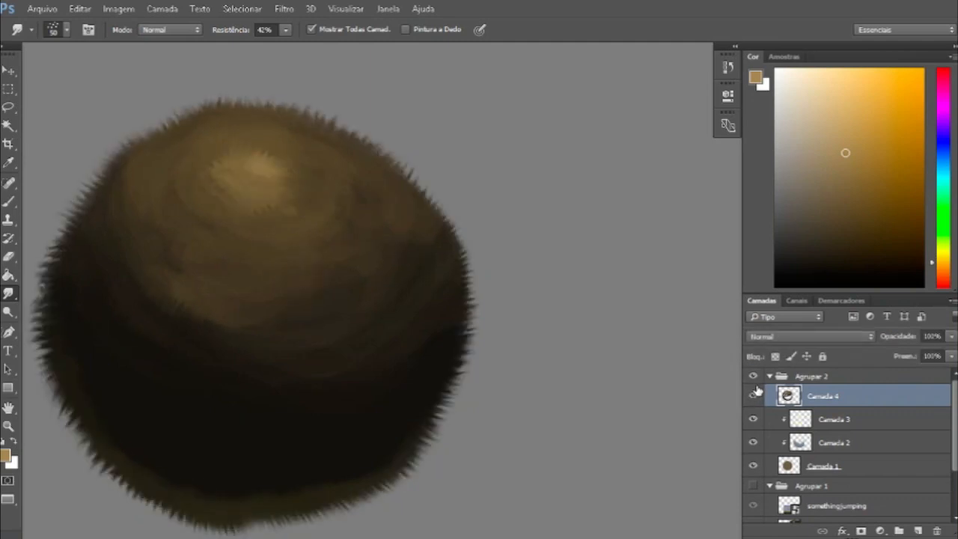
pyautogui.click(754, 396)
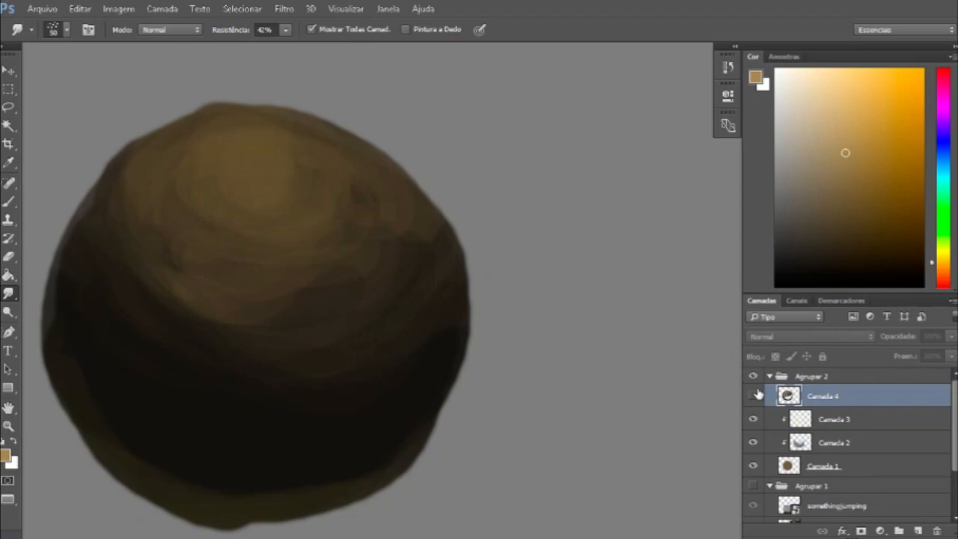
pyautogui.click(755, 395)
pyautogui.click(754, 396)
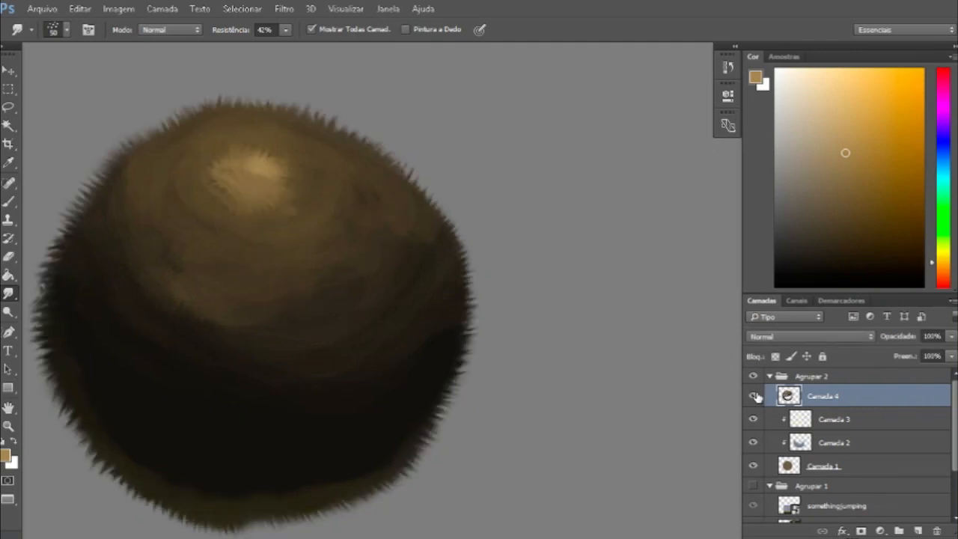
pyautogui.click(755, 397)
pyautogui.click(756, 396)
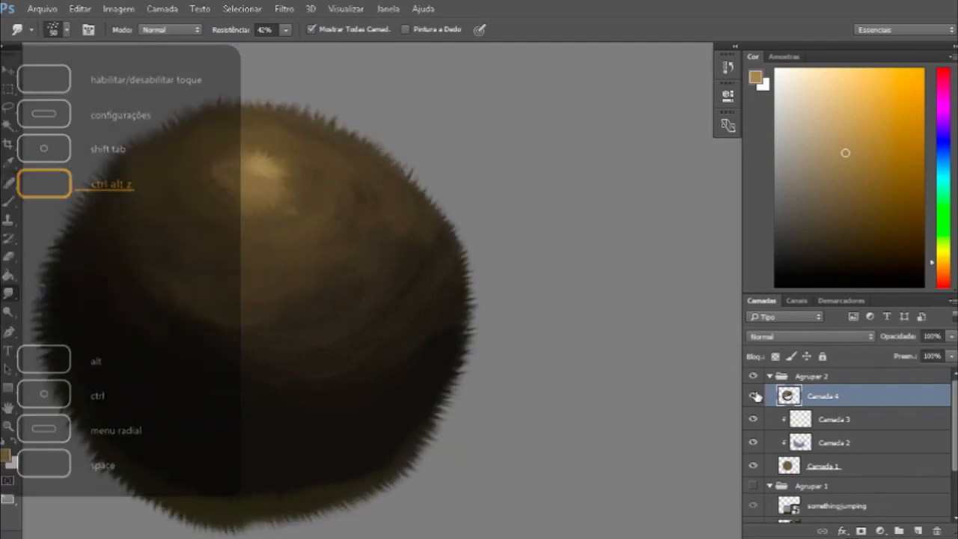
pyautogui.click(753, 396)
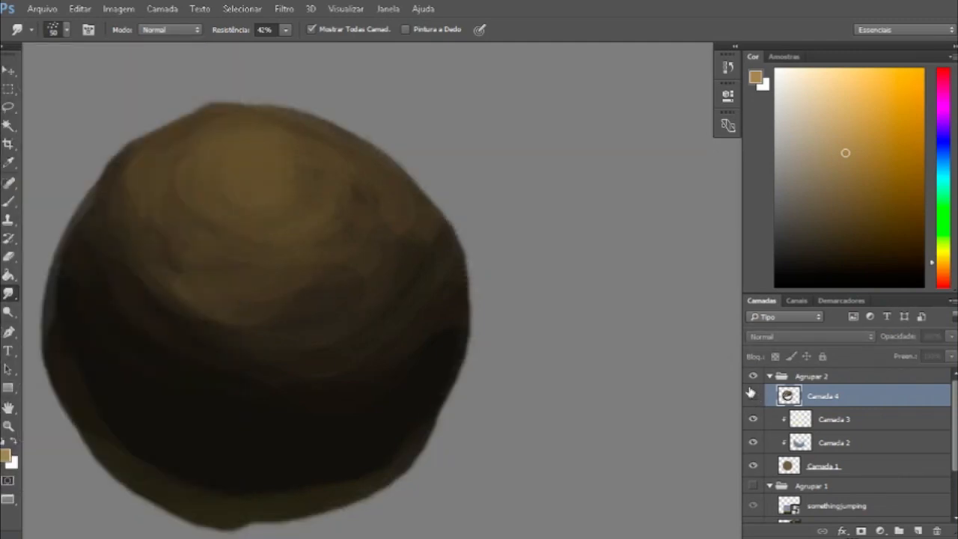
pyautogui.click(753, 396)
pyautogui.click(779, 378)
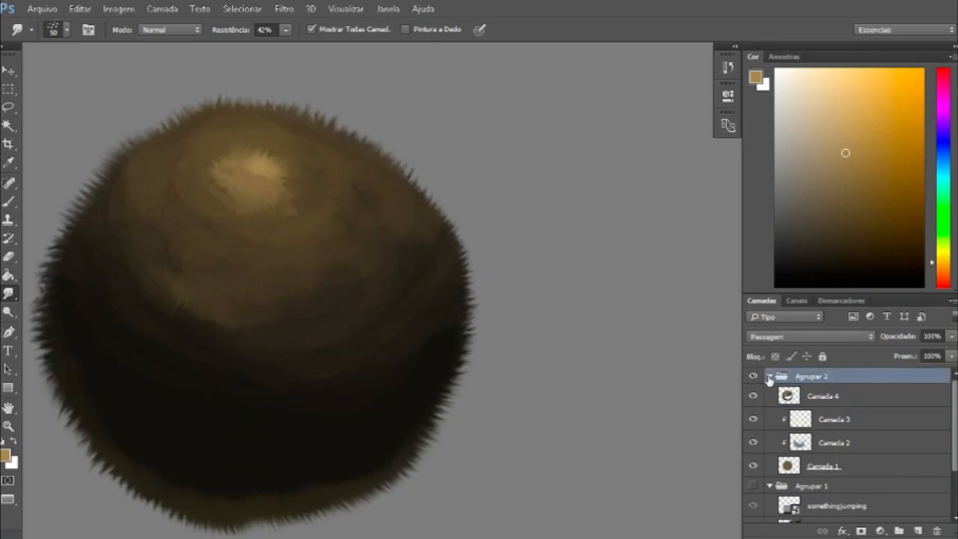
# - Collapse and hide the Agrupar 2 circle group, and make the Agrupar 1 group of finished paintings visible
pyautogui.click(770, 376)
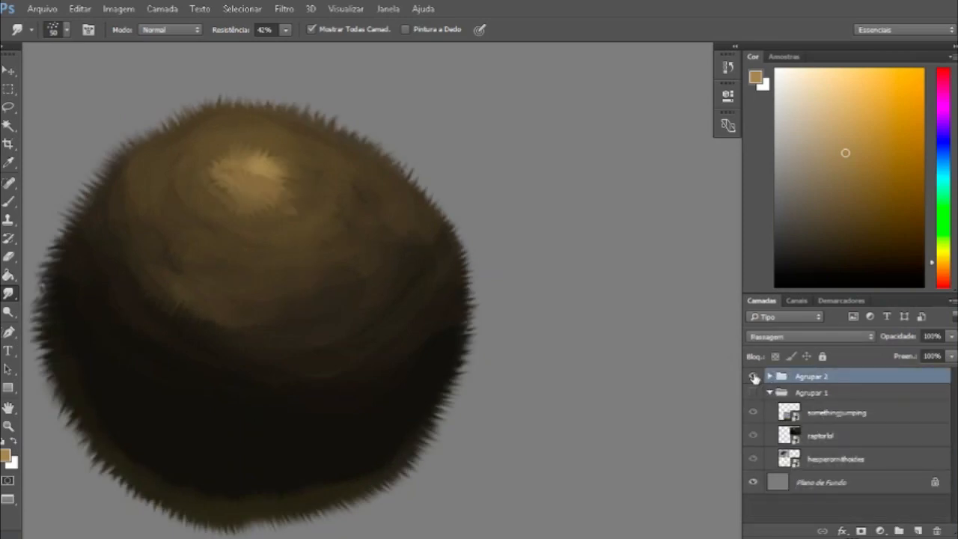
pyautogui.click(754, 377)
pyautogui.click(767, 395)
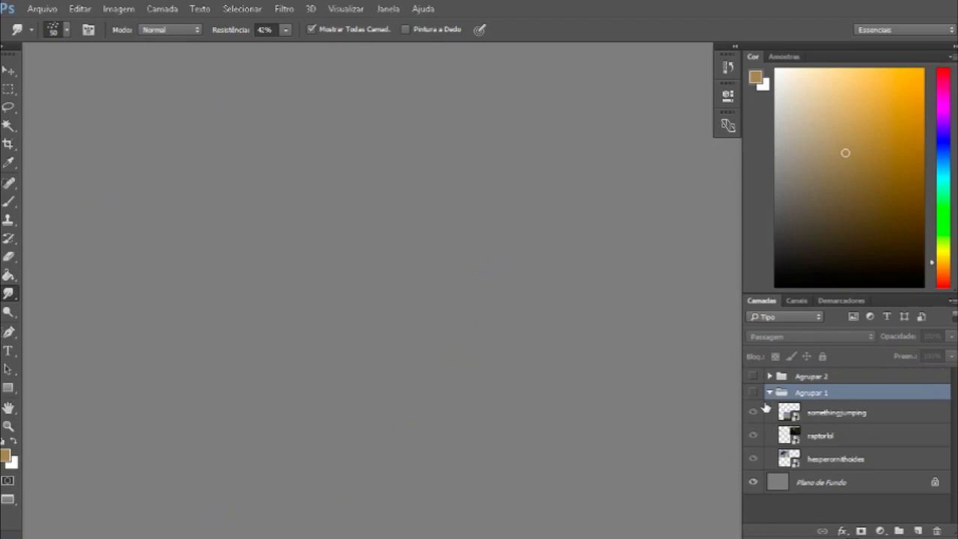
pyautogui.click(753, 393)
pyautogui.click(346, 9)
pyautogui.click(389, 150)
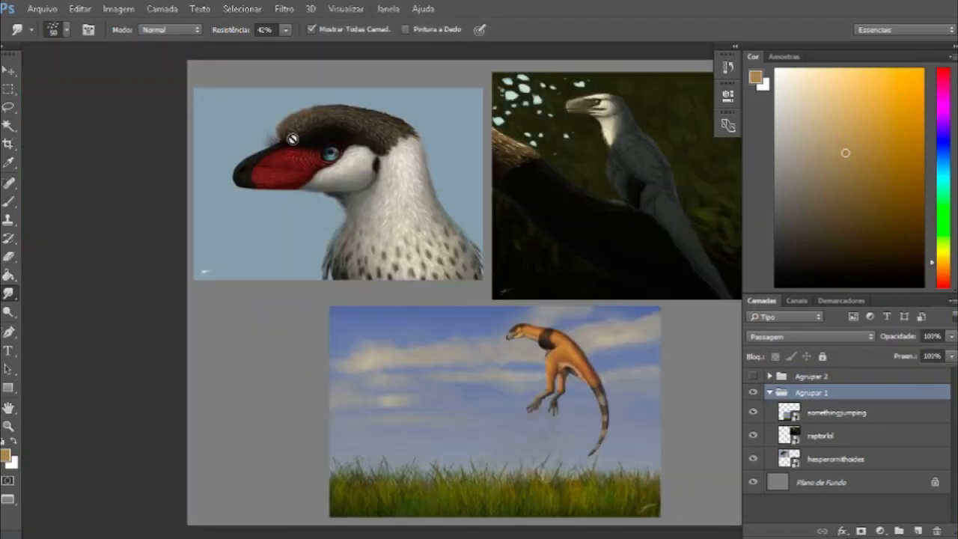
# - Examine the feather texture on the grey raptor's head, neck, back and tail in the dark forest painting
pyautogui.press('h')
pyautogui.moveTo(352, 320); pyautogui.dragTo(76, 384)
pyautogui.click(345, 8)
pyautogui.click(346, 164)
pyautogui.moveTo(264, 184); pyautogui.dragTo(370, 252)
pyautogui.click(350, 9)
pyautogui.click(362, 111)
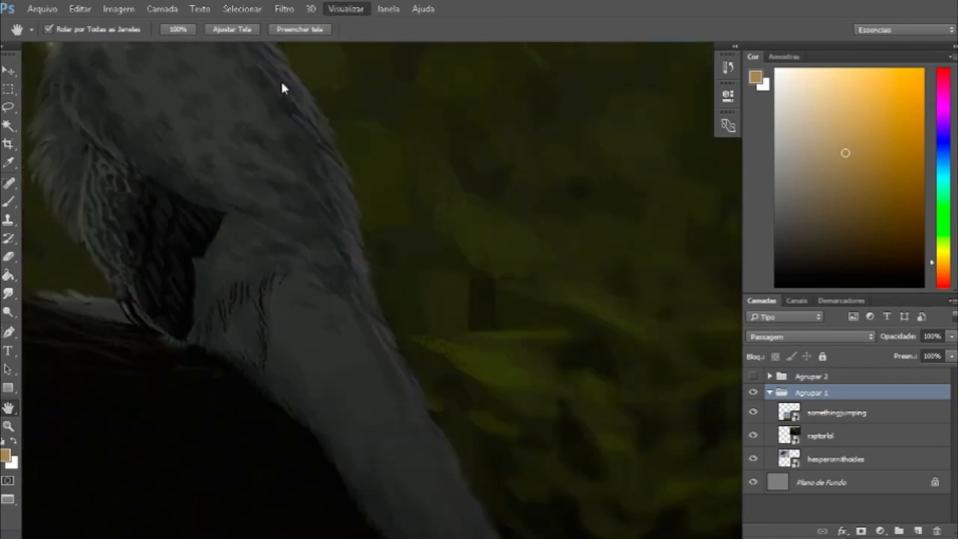
pyautogui.moveTo(362, 304); pyautogui.dragTo(489, 426)
pyautogui.moveTo(307, 237); pyautogui.dragTo(338, 297)
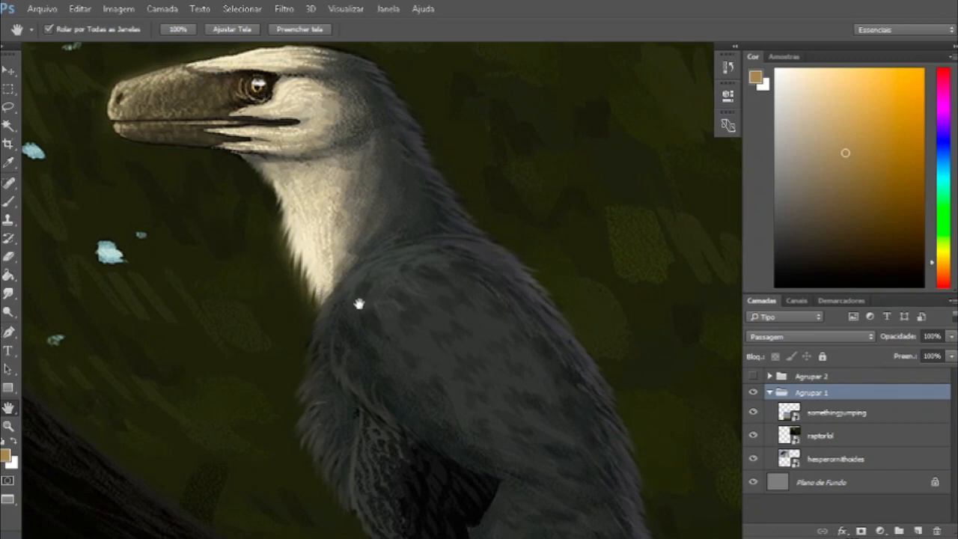
pyautogui.moveTo(432, 314); pyautogui.dragTo(426, 263)
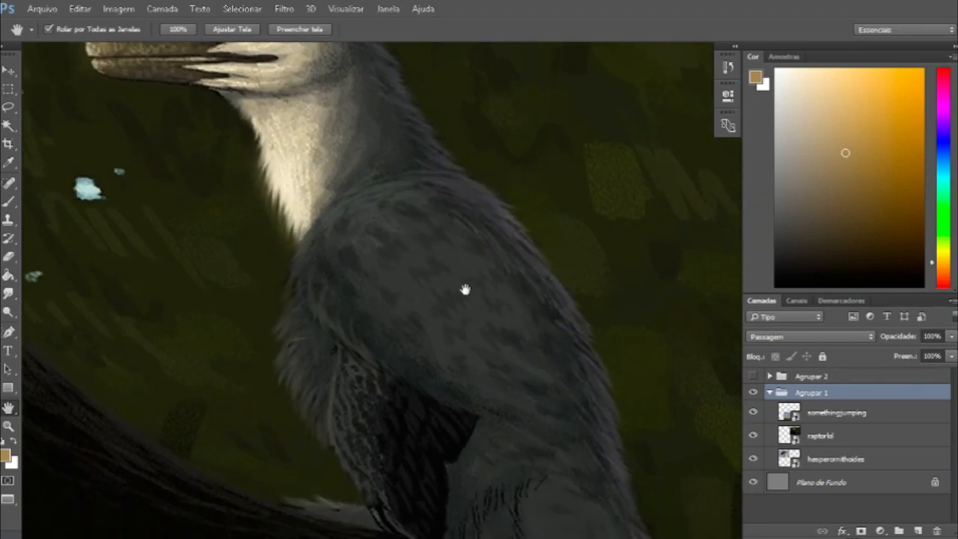
pyautogui.moveTo(595, 434); pyautogui.dragTo(426, 292)
pyautogui.moveTo(439, 231); pyautogui.dragTo(355, 75)
pyautogui.moveTo(434, 286); pyautogui.dragTo(556, 490)
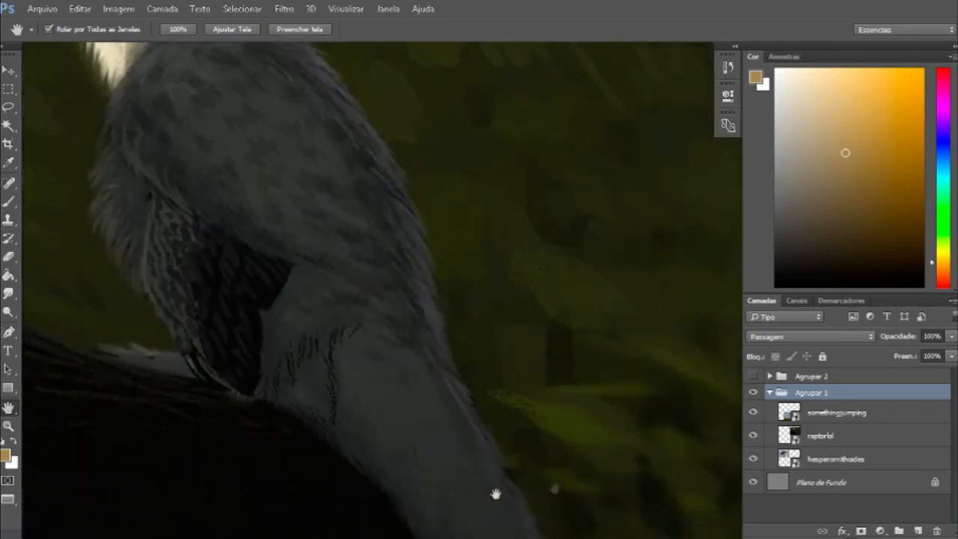
pyautogui.moveTo(394, 367)
pyautogui.mouseDown()
pyautogui.moveTo(533, 374)
pyautogui.moveTo(317, 317)
pyautogui.moveTo(353, 364)
pyautogui.moveTo(276, 149)
pyautogui.moveTo(281, 75)
pyautogui.mouseUp()
# - Examine the fur across the whole body of the orange leaping dinosaur in the sky painting
pyautogui.moveTo(454, 394)
pyautogui.mouseDown()
pyautogui.moveTo(483, 132)
pyautogui.moveTo(528, 60)
pyautogui.mouseUp()
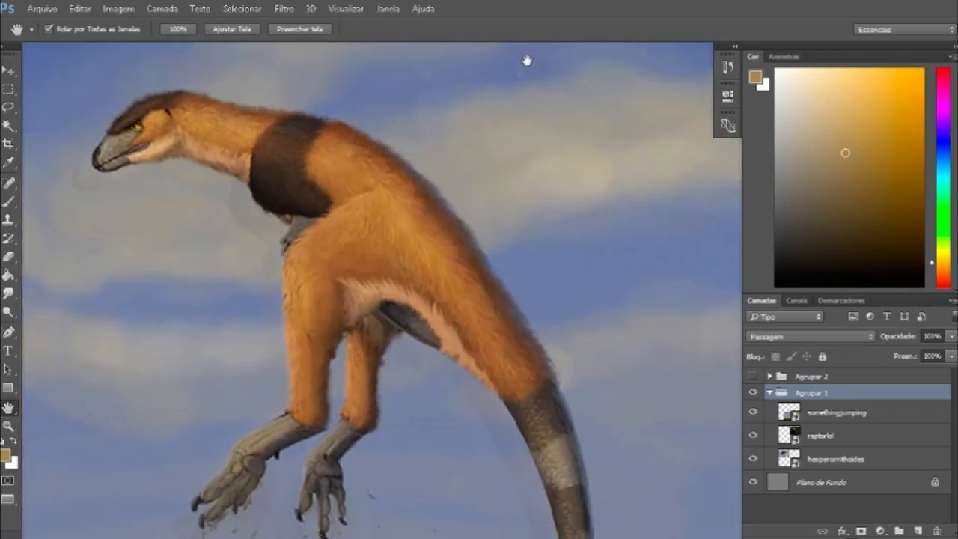
pyautogui.moveTo(401, 102); pyautogui.dragTo(411, 81)
pyautogui.click(346, 8)
pyautogui.click(340, 109)
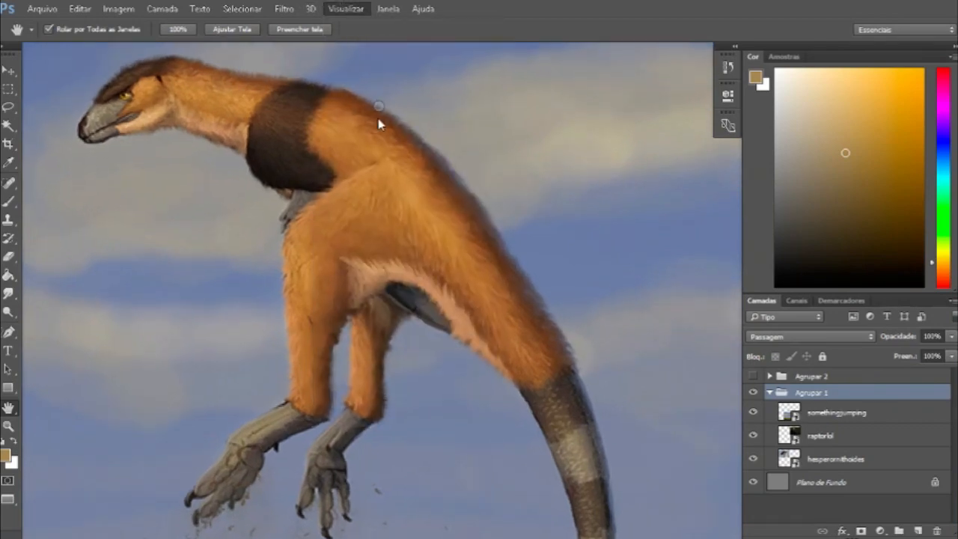
pyautogui.moveTo(310, 160); pyautogui.dragTo(368, 292)
pyautogui.click(350, 7)
pyautogui.click(381, 128)
pyautogui.moveTo(322, 487); pyautogui.dragTo(282, 232)
pyautogui.moveTo(397, 203); pyautogui.dragTo(262, 337)
pyautogui.click(346, 8)
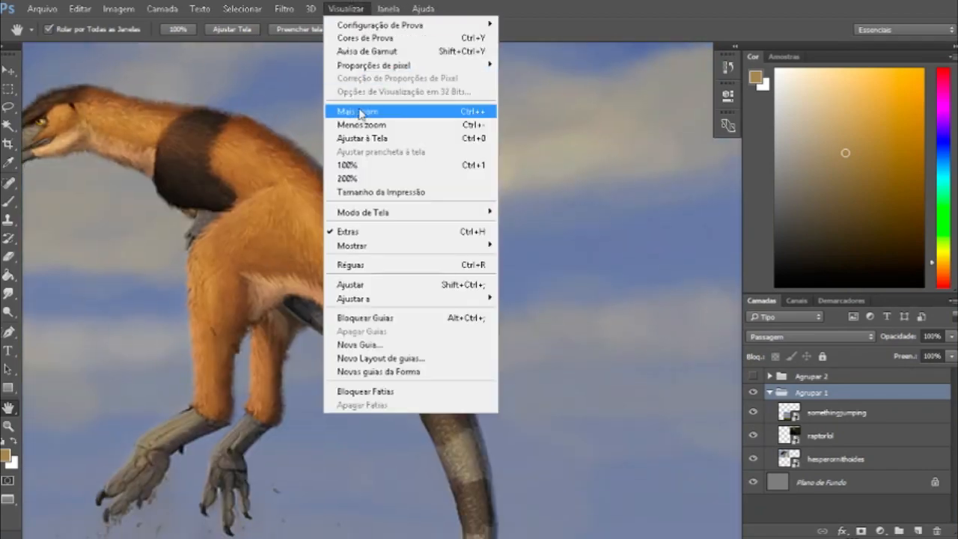
pyautogui.click(353, 112)
pyautogui.click(346, 9)
pyautogui.click(362, 122)
# - Inspect the fur strokes on the orange dinosaur's back, thigh and tail base close up
pyautogui.moveTo(289, 172); pyautogui.dragTo(491, 306)
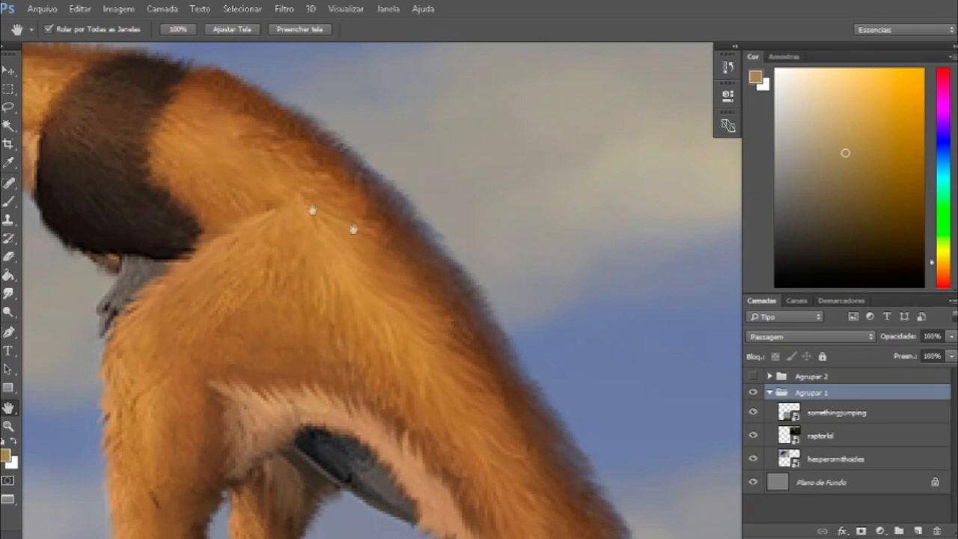
pyautogui.moveTo(311, 277); pyautogui.dragTo(407, 263)
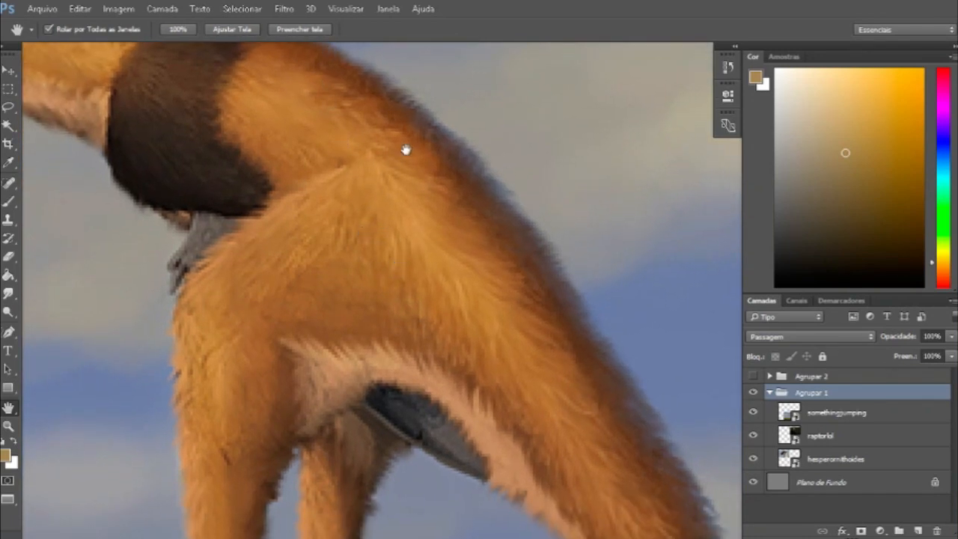
pyautogui.click(8, 293)
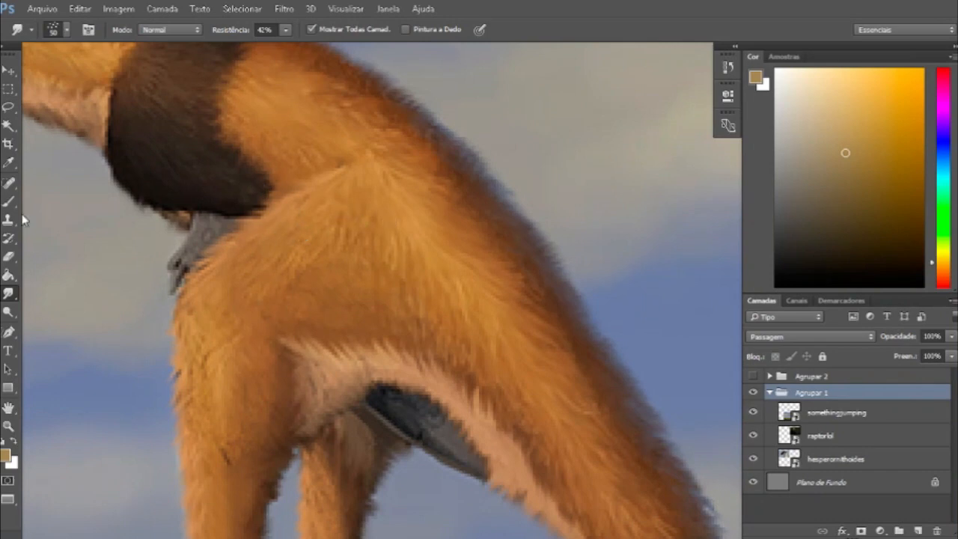
pyautogui.click(11, 406)
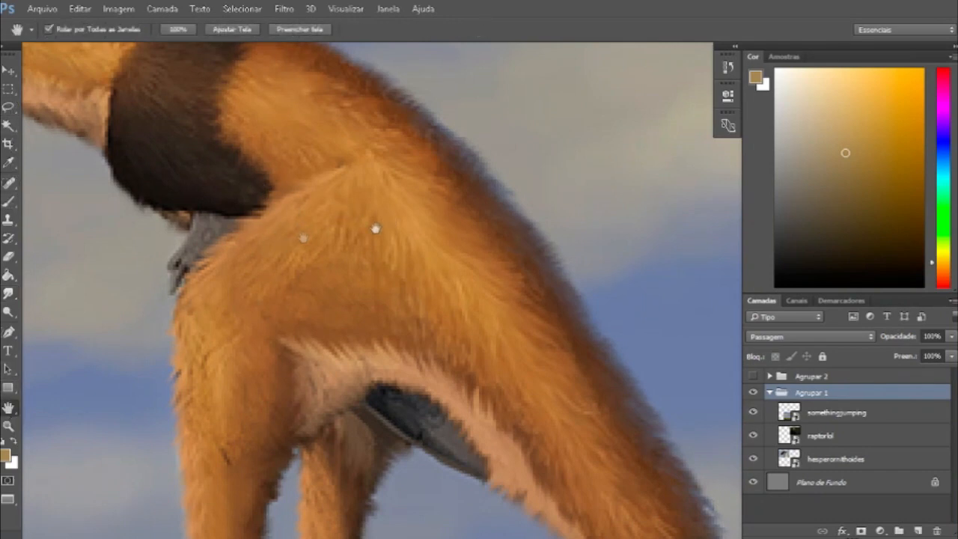
pyautogui.moveTo(441, 259); pyautogui.dragTo(345, 277)
pyautogui.moveTo(415, 234); pyautogui.dragTo(297, 192)
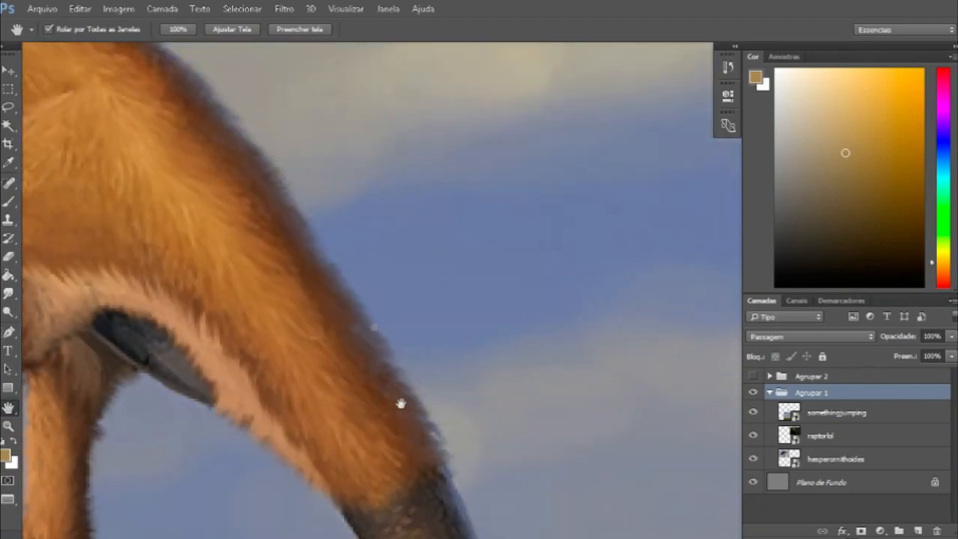
pyautogui.moveTo(290, 198); pyautogui.dragTo(445, 455)
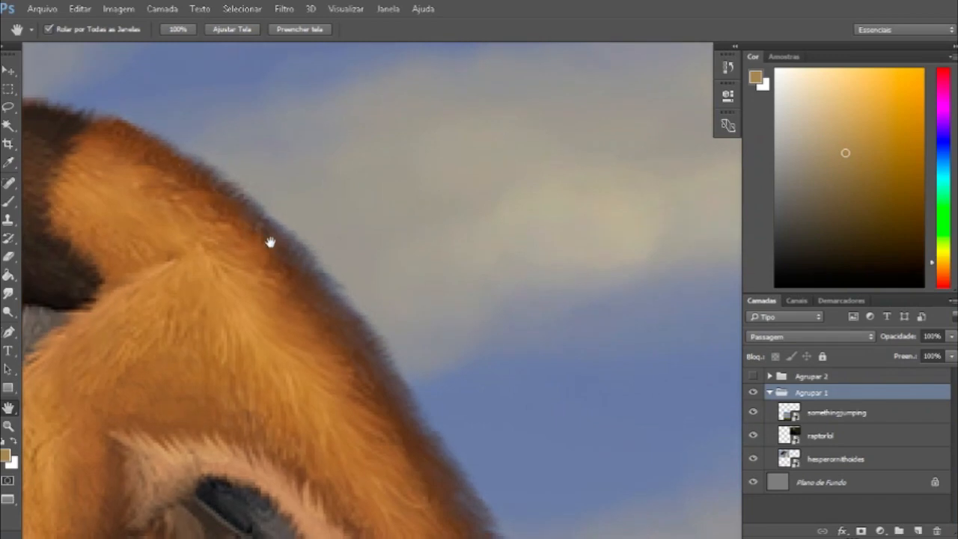
# - Inspect the fur on the orange dinosaur's head, neck, dark shoulder band and belly close up
pyautogui.moveTo(270, 242); pyautogui.dragTo(395, 228)
pyautogui.moveTo(267, 203); pyautogui.dragTo(391, 284)
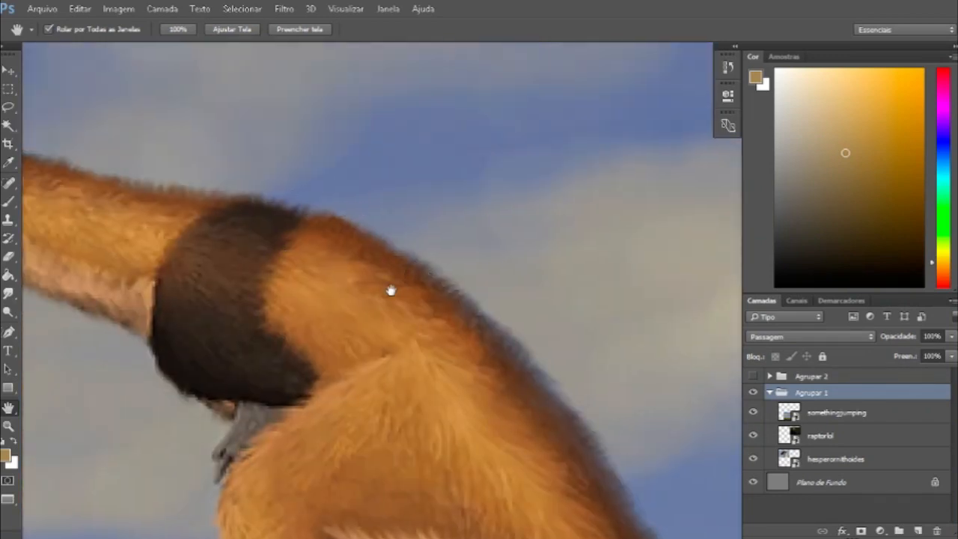
pyautogui.moveTo(292, 224); pyautogui.dragTo(398, 224)
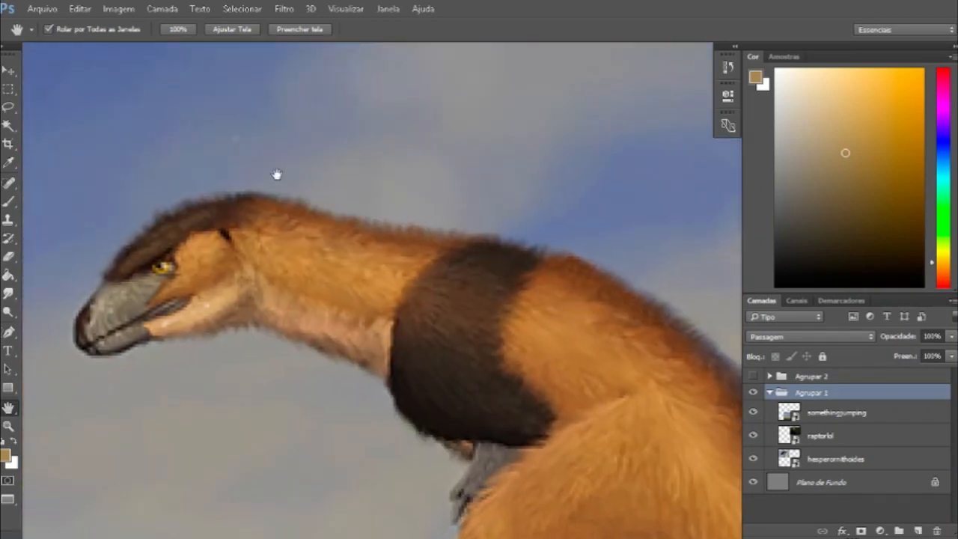
pyautogui.moveTo(374, 332); pyautogui.dragTo(311, 270)
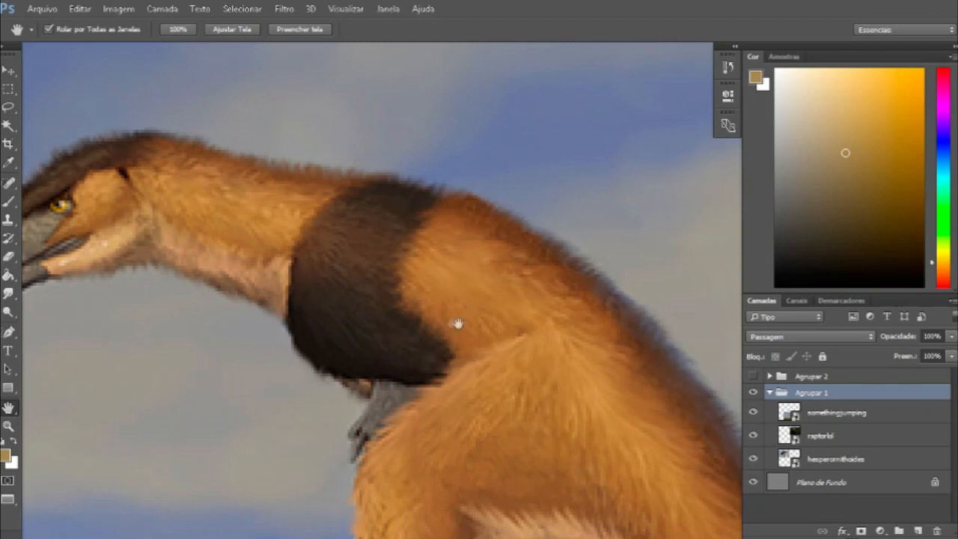
pyautogui.moveTo(469, 263); pyautogui.dragTo(456, 261)
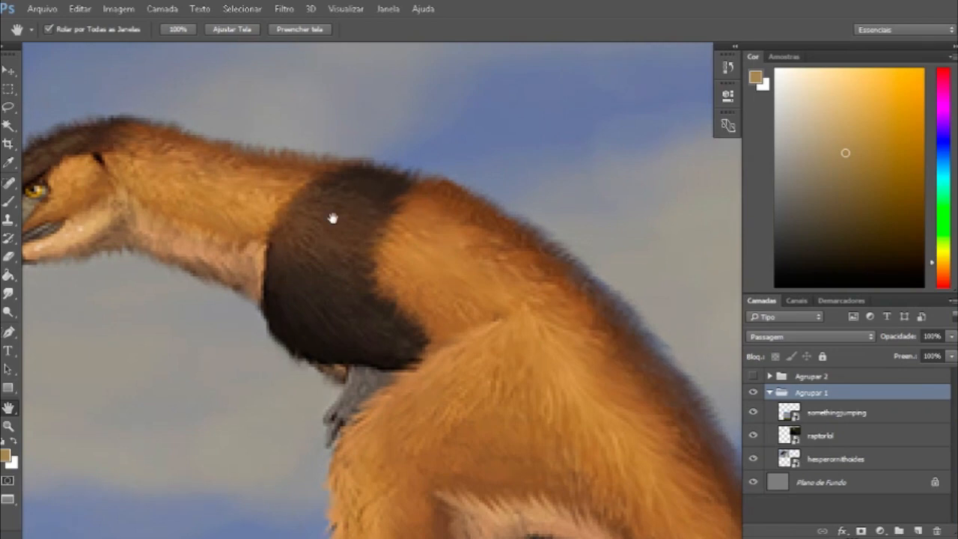
pyautogui.moveTo(420, 341)
pyautogui.mouseDown()
pyautogui.moveTo(285, 193)
pyautogui.moveTo(221, 97)
pyautogui.moveTo(378, 185)
pyautogui.mouseUp()
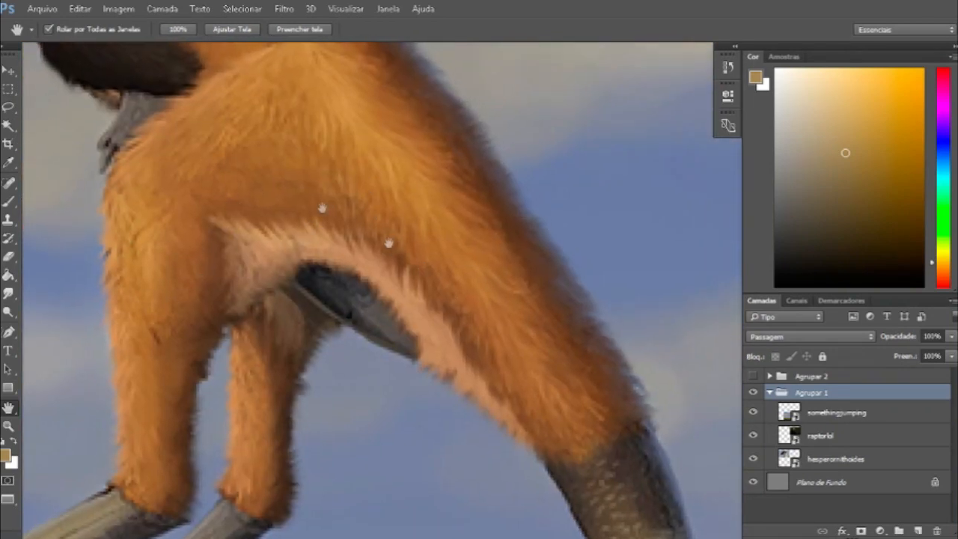
pyautogui.moveTo(193, 244); pyautogui.dragTo(465, 202)
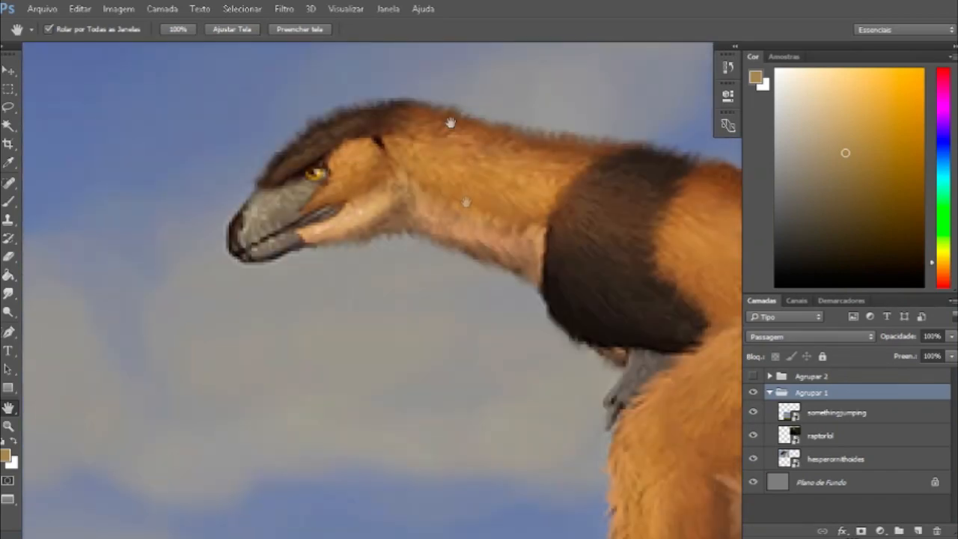
# - Review the orange dinosaur's overall fur effect with the full figure back in view
pyautogui.click(346, 8)
pyautogui.click(374, 135)
pyautogui.moveTo(404, 257); pyautogui.dragTo(253, 198)
pyautogui.click(338, 9)
pyautogui.click(375, 132)
pyautogui.moveTo(443, 285); pyautogui.dragTo(376, 274)
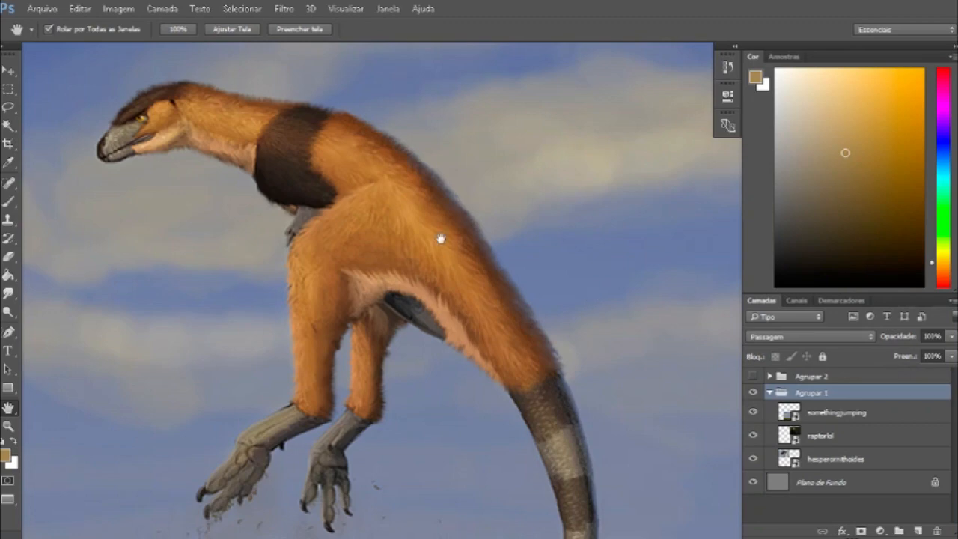
# - Examine the feathers over the head, neck and spotted chest in the red-faced bird painting
pyautogui.moveTo(441, 239); pyautogui.dragTo(554, 98)
pyautogui.moveTo(418, 300); pyautogui.dragTo(689, 390)
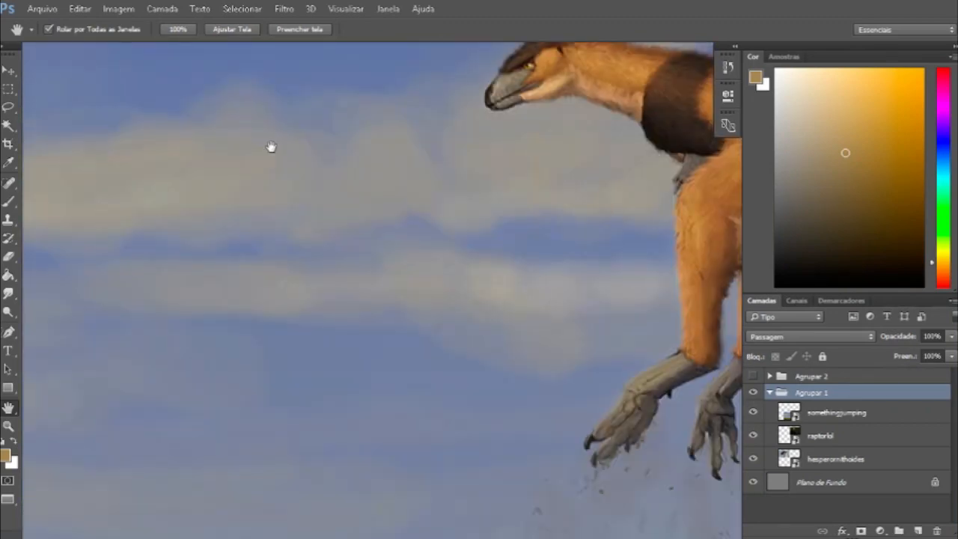
pyautogui.click(345, 9)
pyautogui.click(367, 125)
pyautogui.moveTo(232, 162); pyautogui.dragTo(560, 433)
pyautogui.moveTo(276, 168); pyautogui.dragTo(217, 325)
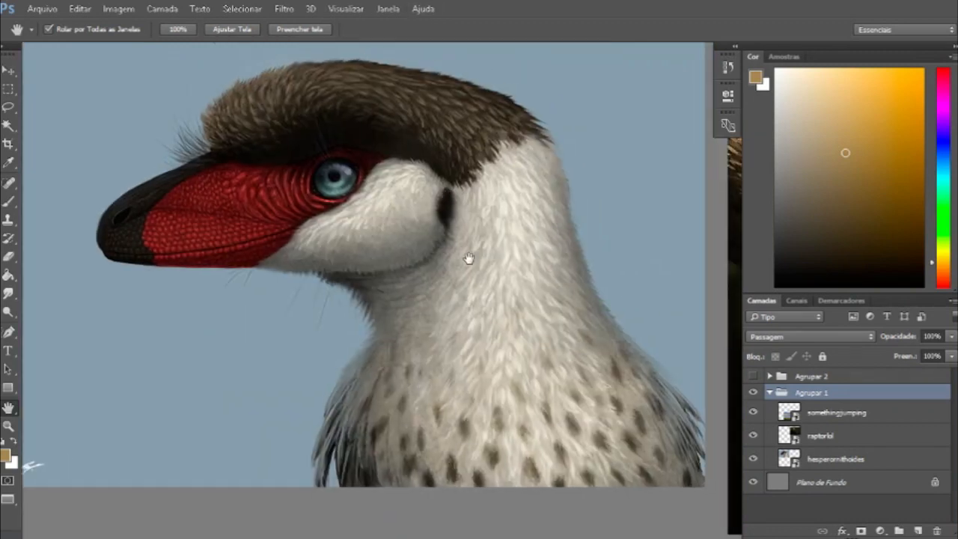
pyautogui.moveTo(348, 101); pyautogui.dragTo(346, 183)
pyautogui.moveTo(430, 257)
pyautogui.mouseDown()
pyautogui.moveTo(481, 223)
pyautogui.moveTo(473, 223)
pyautogui.mouseUp()
pyautogui.moveTo(358, 231)
pyautogui.mouseDown()
pyautogui.moveTo(340, 250)
pyautogui.moveTo(309, 237)
pyautogui.mouseUp()
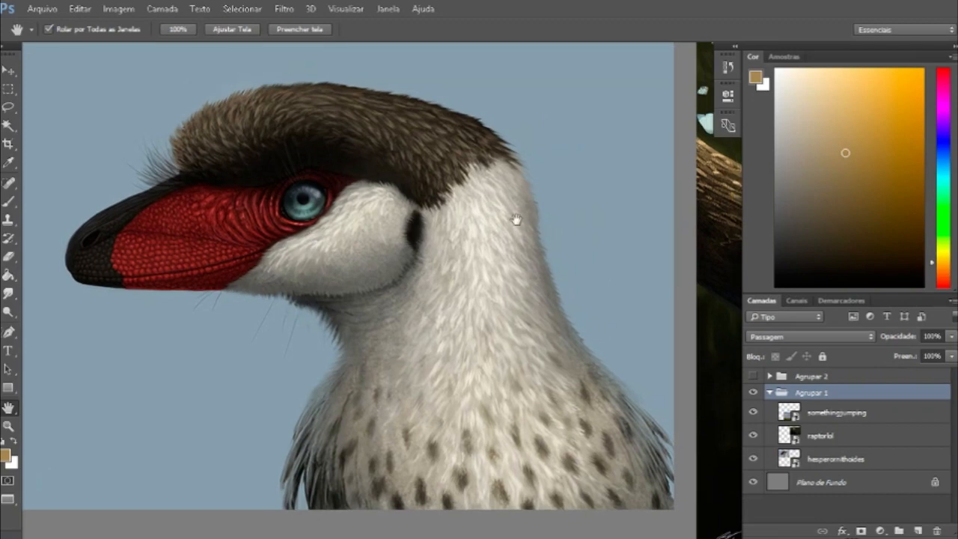
# - Inspect the individual feather strokes on the red-faced bird's brown crown, white cheek and neck close up
pyautogui.click(345, 9)
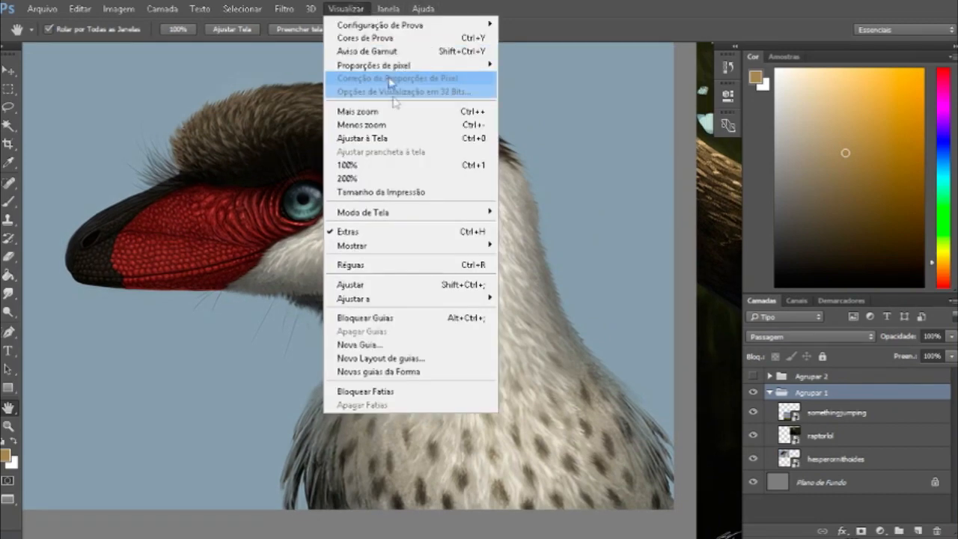
pyautogui.click(390, 114)
pyautogui.moveTo(409, 139); pyautogui.dragTo(394, 368)
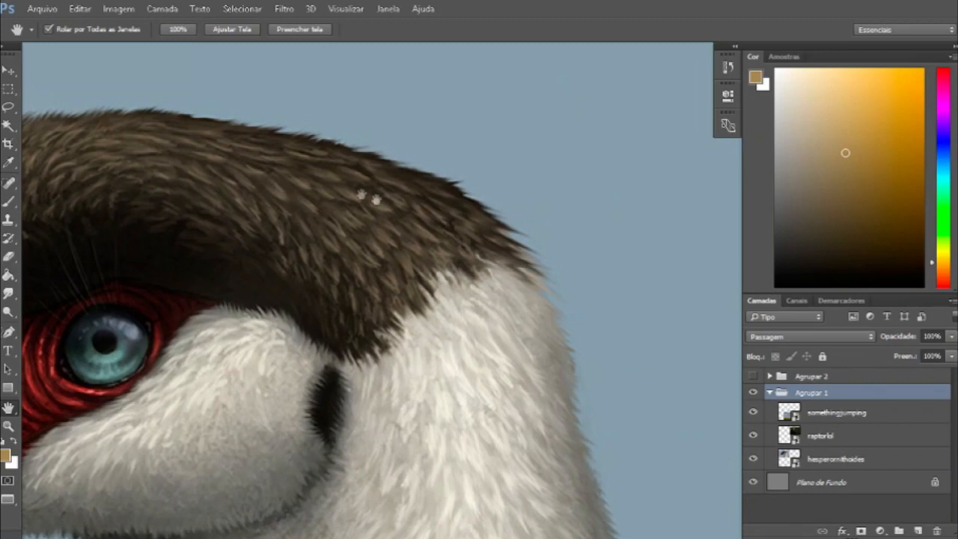
pyautogui.moveTo(343, 192); pyautogui.dragTo(583, 197)
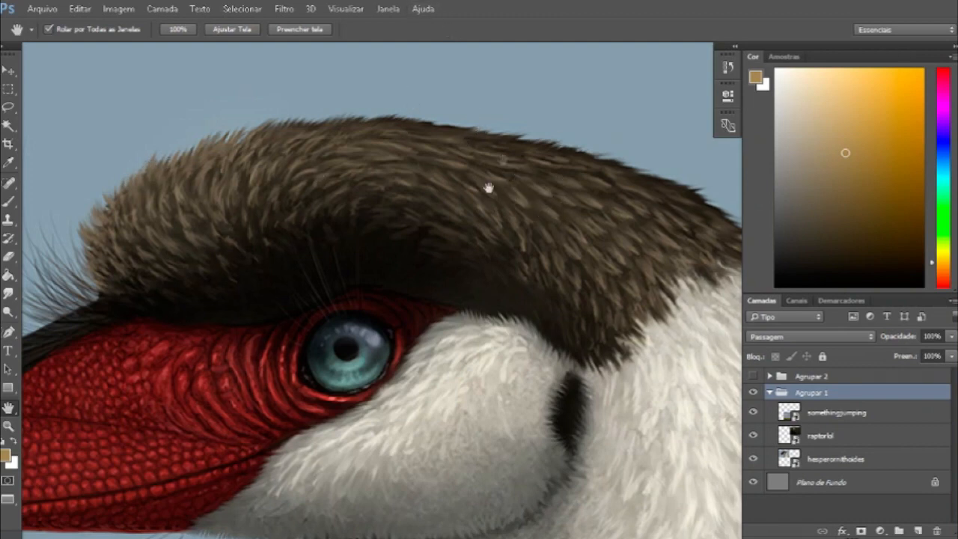
pyautogui.moveTo(504, 175); pyautogui.dragTo(215, 102)
pyautogui.moveTo(457, 366); pyautogui.dragTo(462, 77)
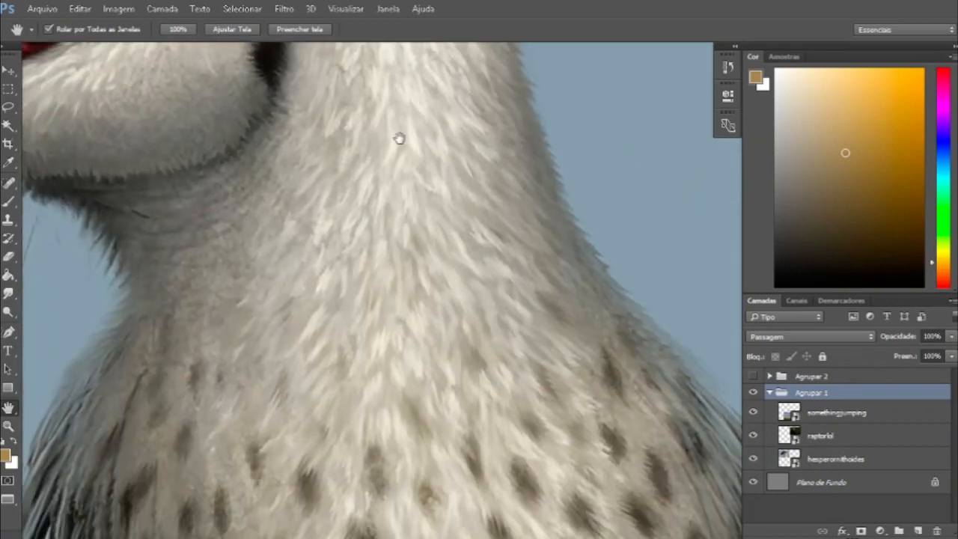
pyautogui.moveTo(388, 147); pyautogui.dragTo(430, 423)
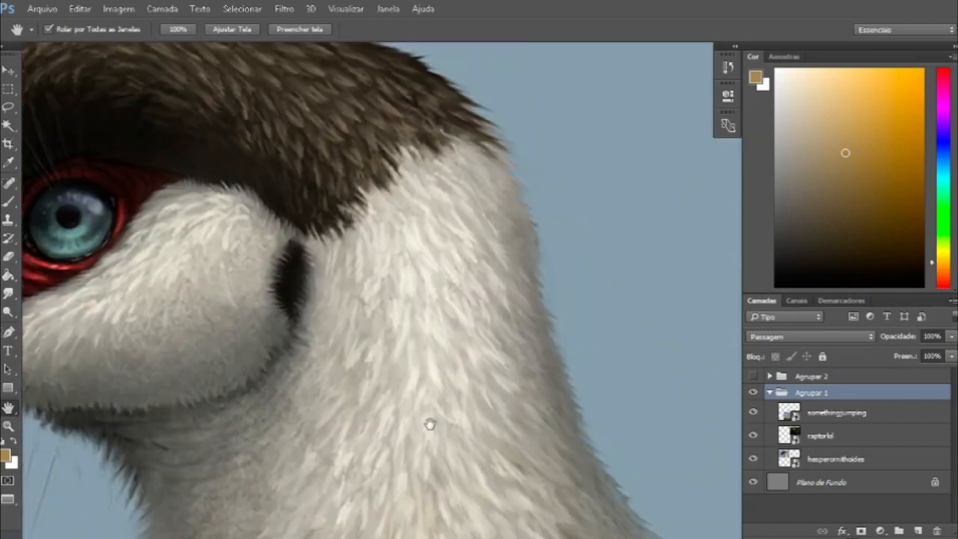
pyautogui.moveTo(247, 60); pyautogui.dragTo(345, 244)
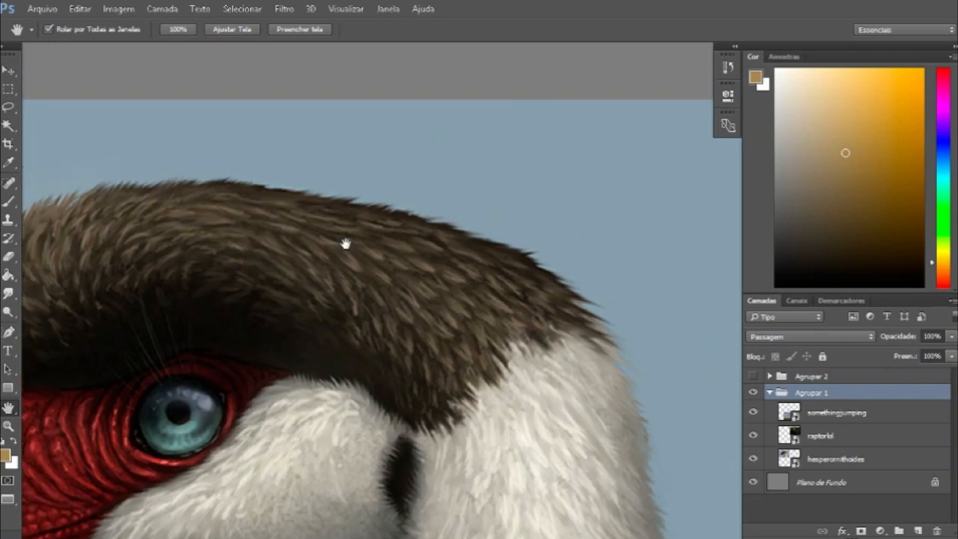
pyautogui.click(9, 294)
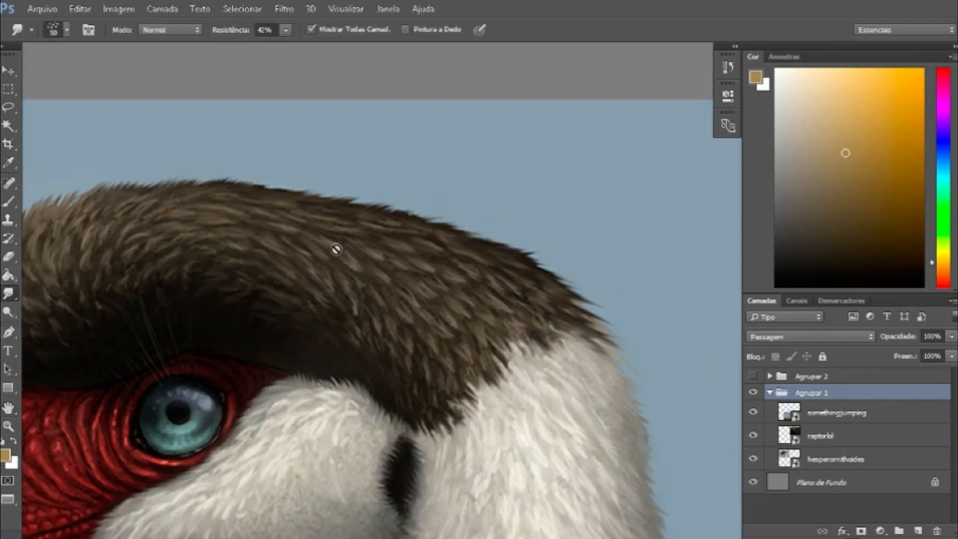
pyautogui.click(9, 200)
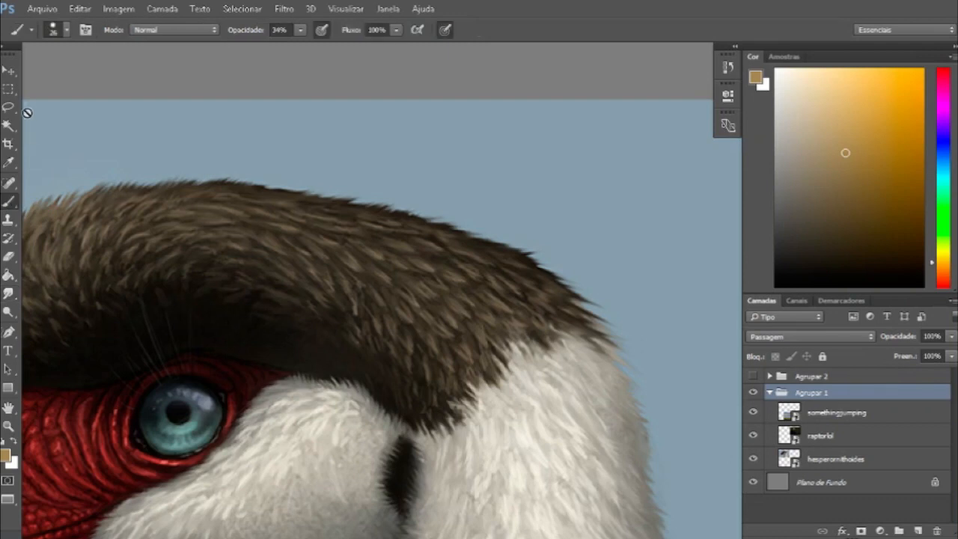
pyautogui.click(9, 408)
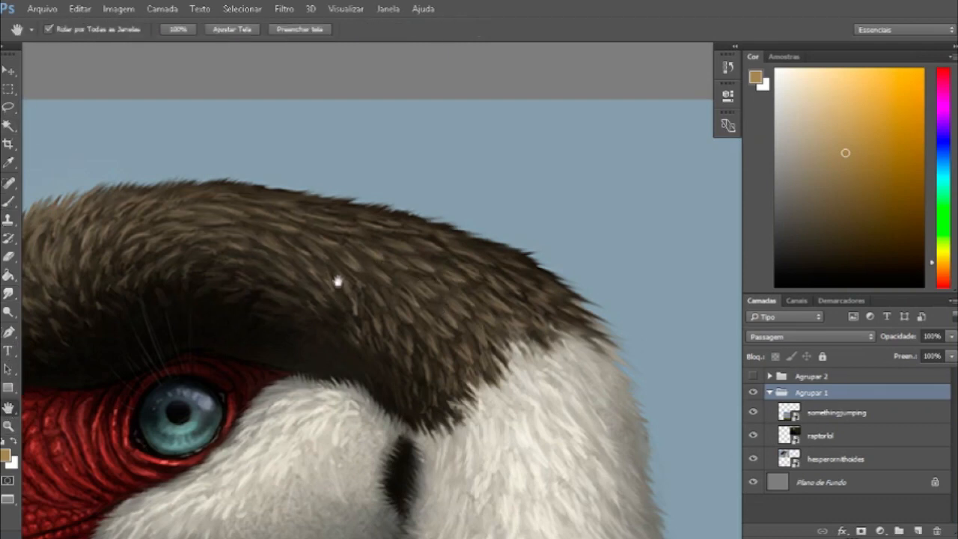
# - Inspect the feather strokes across the red-faced bird's brown crown and down the back of its white neck
pyautogui.moveTo(200, 285); pyautogui.dragTo(325, 259)
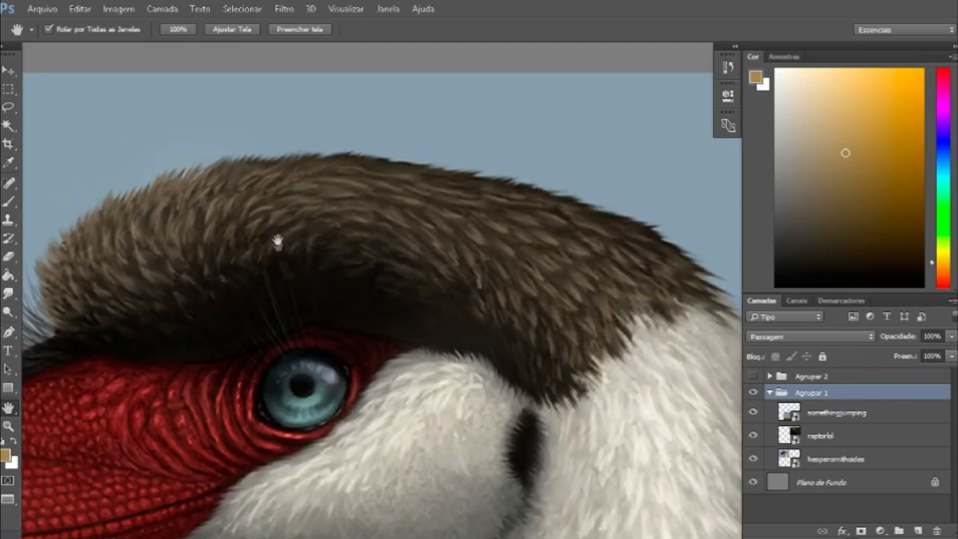
pyautogui.click(9, 293)
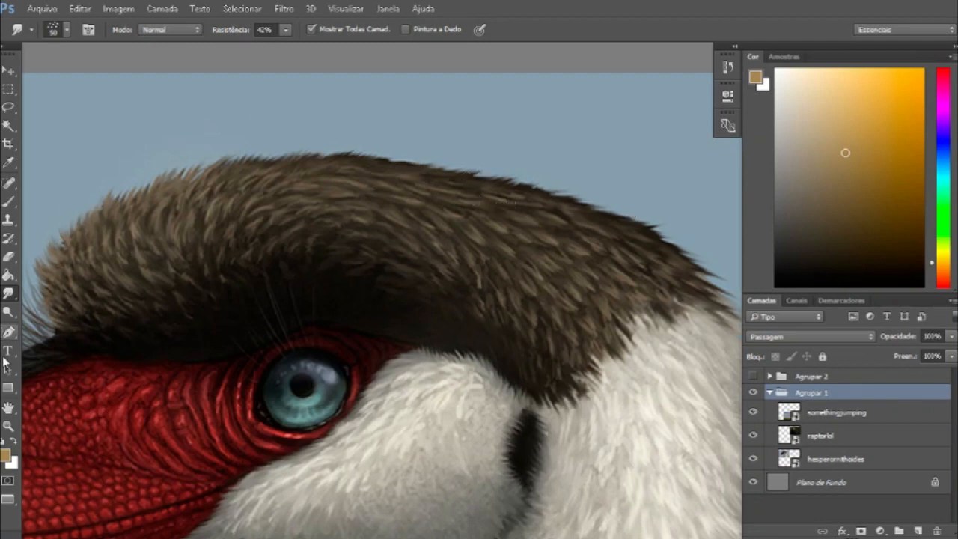
pyautogui.click(9, 407)
pyautogui.moveTo(371, 346); pyautogui.dragTo(69, 122)
pyautogui.moveTo(484, 327); pyautogui.dragTo(444, 290)
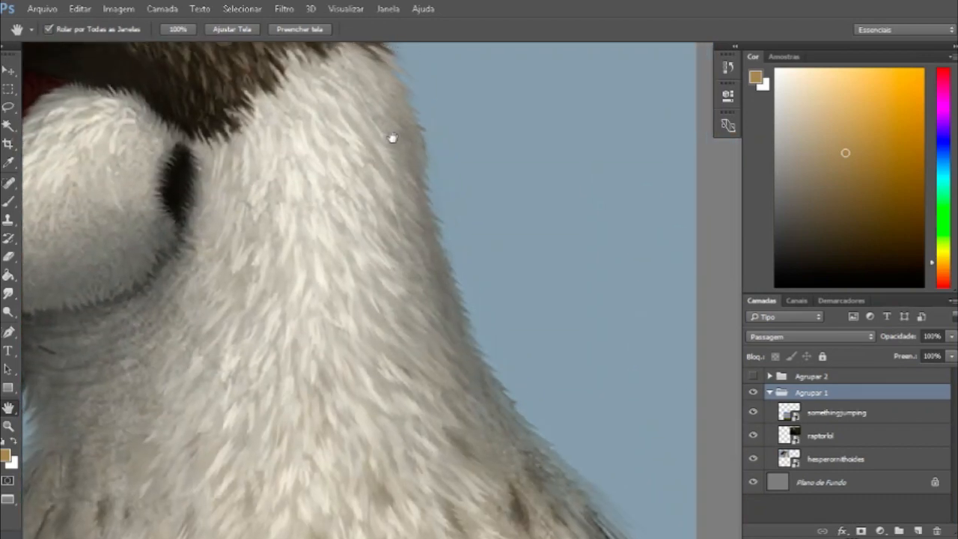
# - Examine the fine feathers on the red-faced bird's throat, white cheek and around the eye at close range
pyautogui.moveTo(321, 360); pyautogui.dragTo(642, 190)
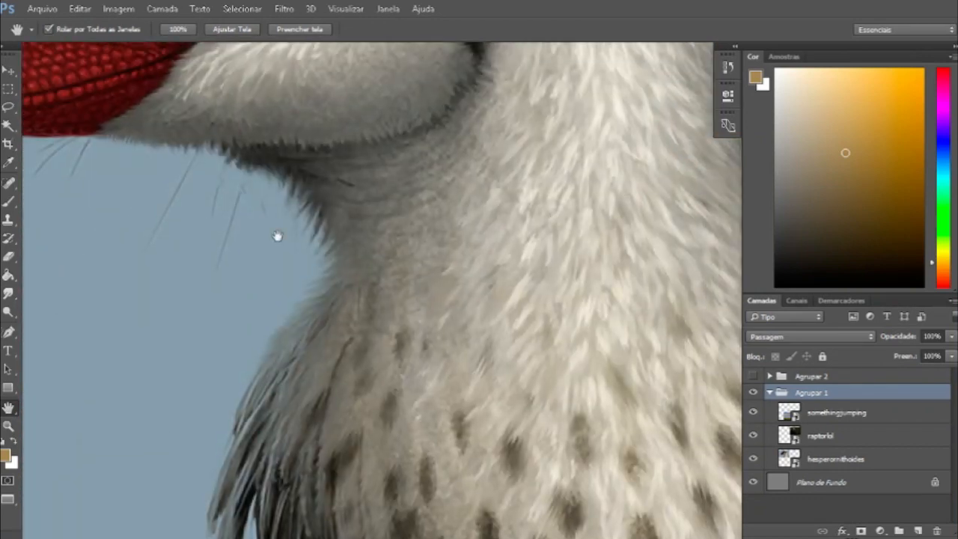
pyautogui.moveTo(305, 188); pyautogui.dragTo(336, 349)
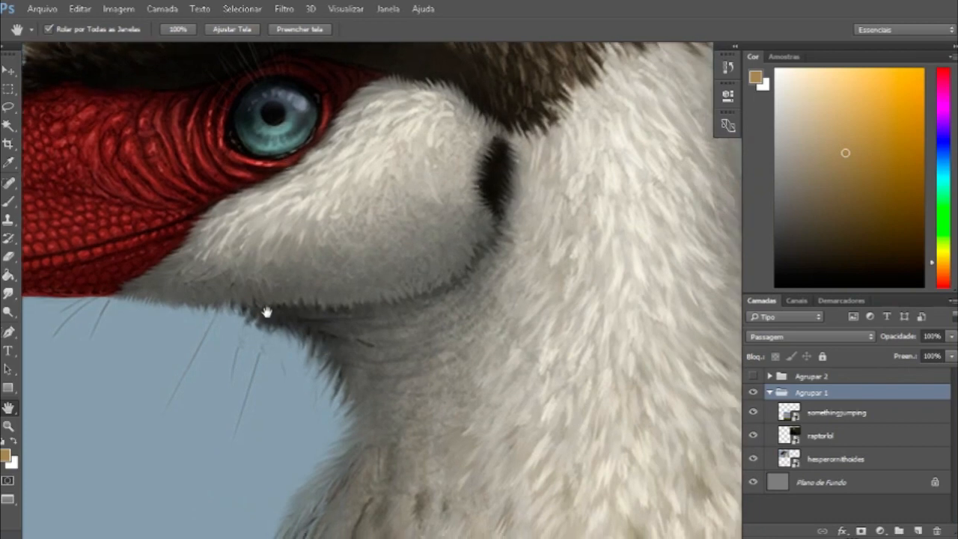
pyautogui.moveTo(266, 311); pyautogui.dragTo(458, 372)
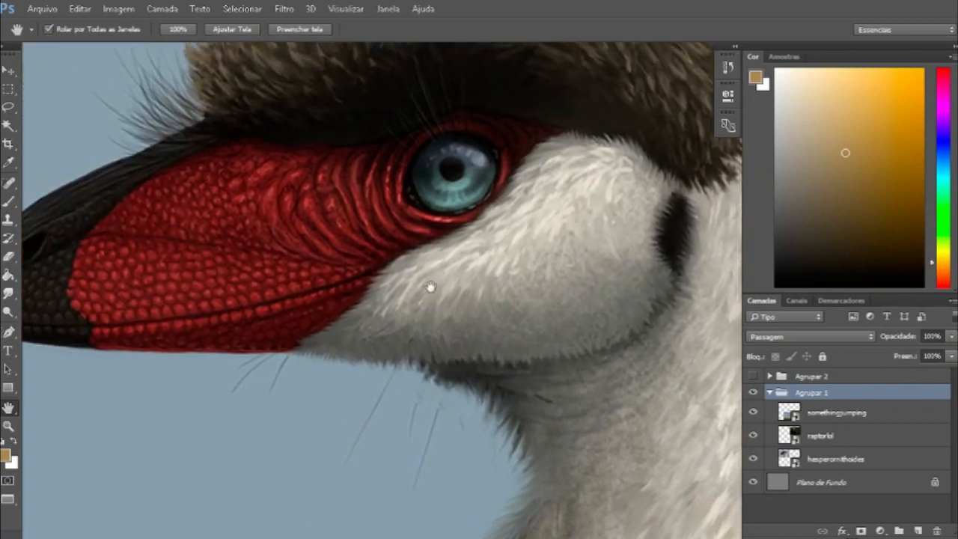
pyautogui.moveTo(463, 320); pyautogui.dragTo(325, 316)
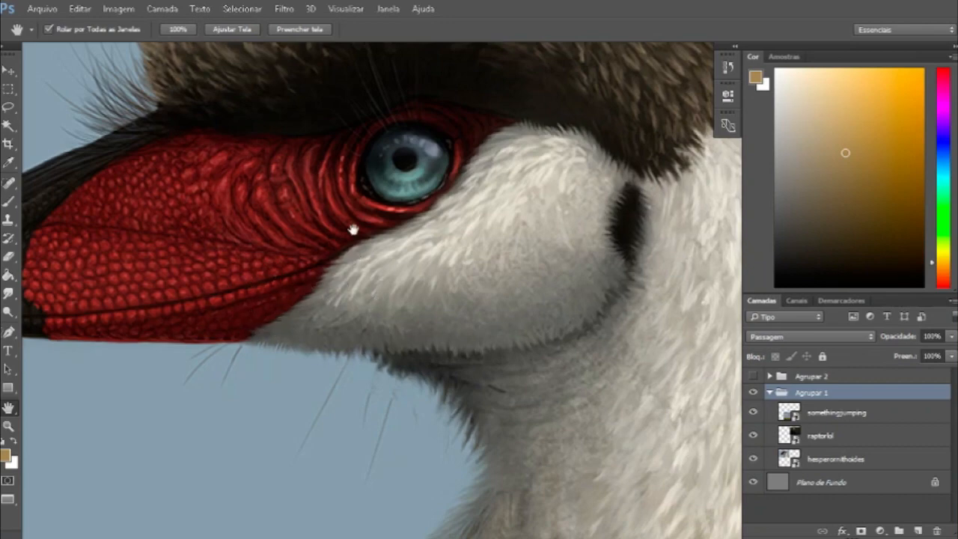
pyautogui.moveTo(466, 197); pyautogui.dragTo(306, 278)
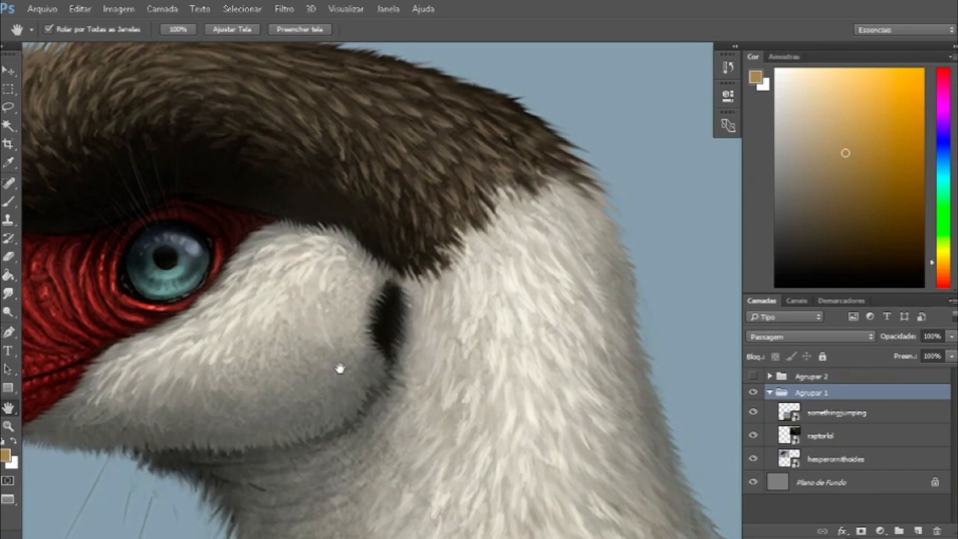
# - Inspect the spotted chest plumage and dark side feathers at the base of the red-faced bird painting
pyautogui.moveTo(458, 228); pyautogui.dragTo(274, 122)
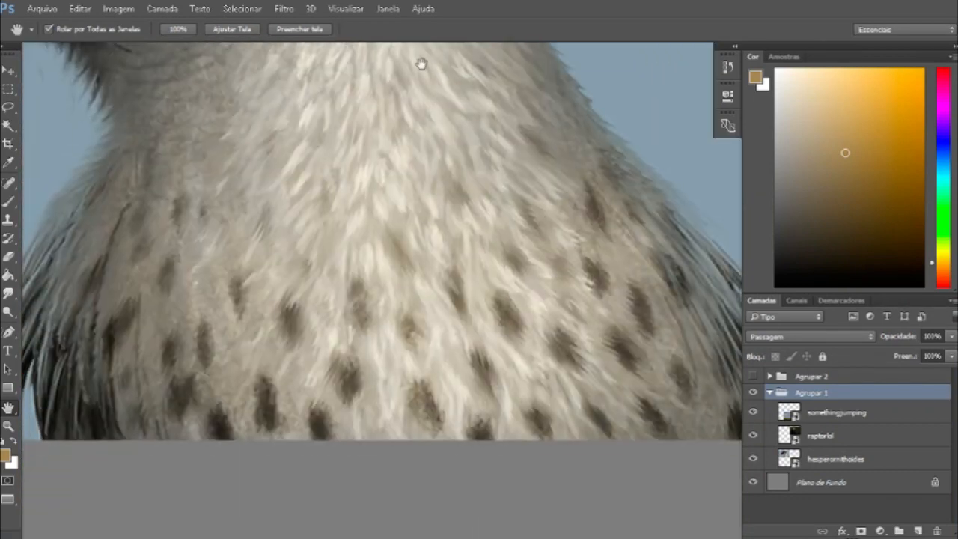
pyautogui.moveTo(390, 342); pyautogui.dragTo(386, 344)
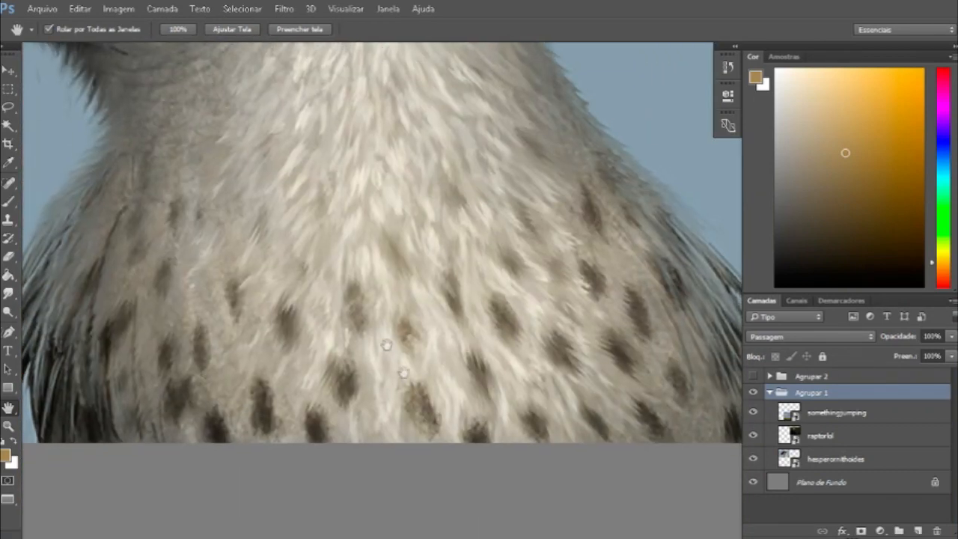
pyautogui.moveTo(610, 329)
pyautogui.mouseDown()
pyautogui.moveTo(424, 314)
pyautogui.moveTo(504, 418)
pyautogui.moveTo(485, 455)
pyautogui.mouseUp()
pyautogui.moveTo(377, 187)
pyautogui.mouseDown()
pyautogui.moveTo(511, 378)
pyautogui.moveTo(642, 535)
pyautogui.mouseUp()
pyautogui.moveTo(336, 79); pyautogui.dragTo(535, 61)
# - Zoom out from the red-faced bird and fit the whole canvas with all the paintings on screen
pyautogui.click(351, 10)
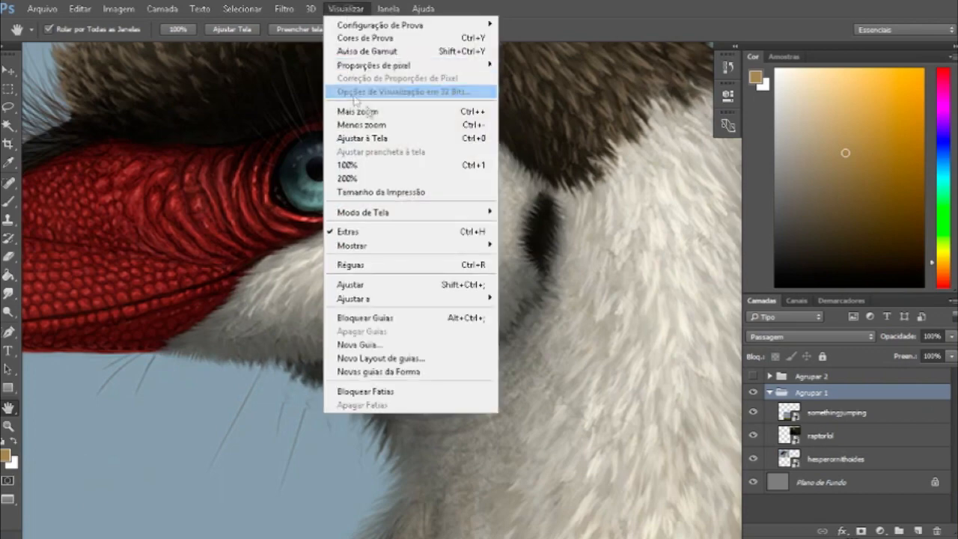
pyautogui.click(372, 124)
pyautogui.click(351, 11)
pyautogui.click(365, 126)
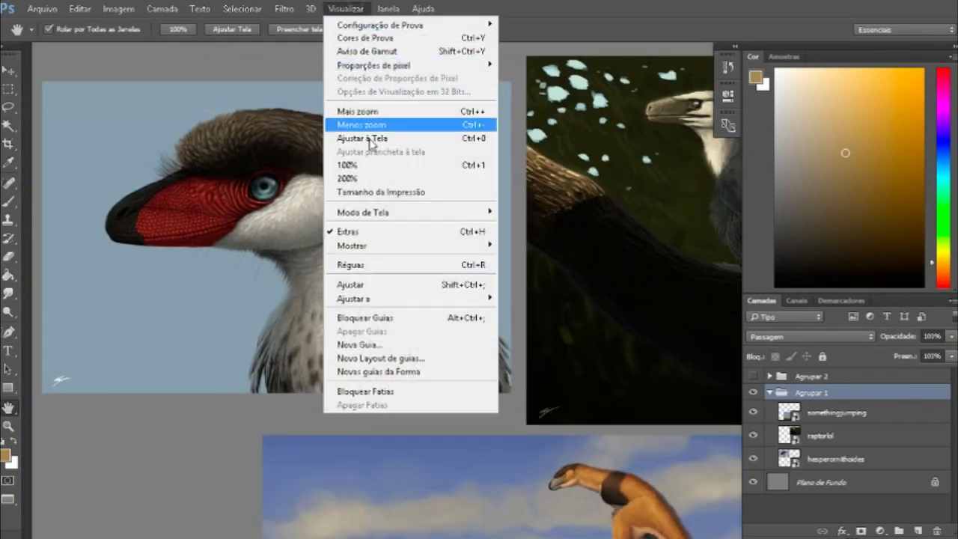
pyautogui.click(367, 140)
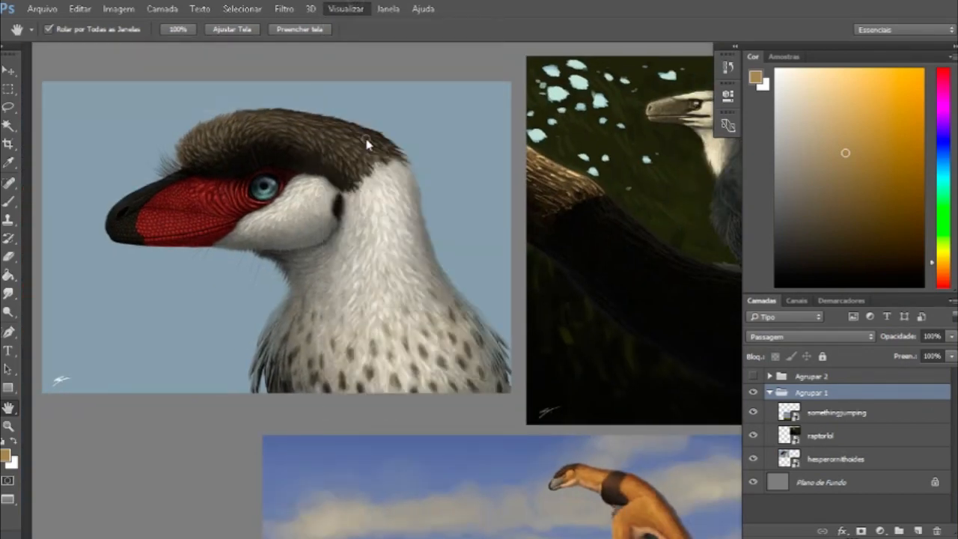